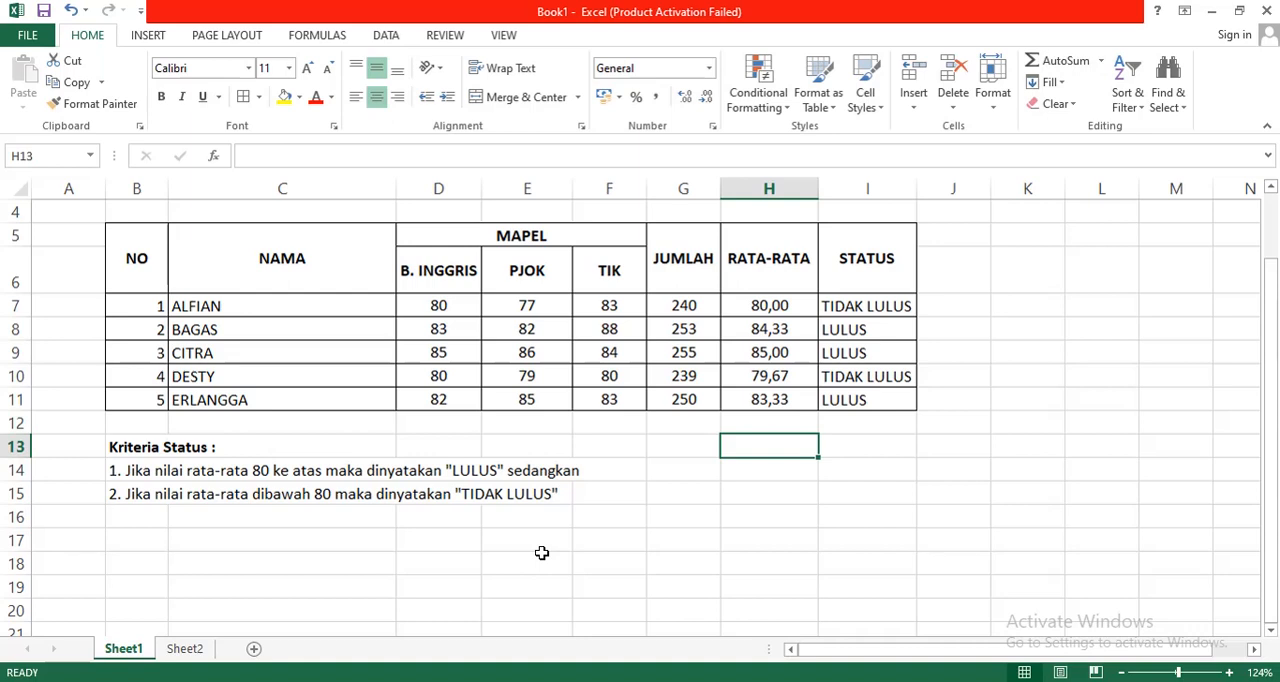
Step: Examine the grade table's title rows, the three subject headings and the STATUS heading
{"action": "key", "text": "Up"}
{"action": "key", "text": "Up"}
{"action": "key", "text": "Up"}
{"action": "key", "text": "Up"}
{"action": "key", "text": "Up"}
{"action": "key", "text": "Up"}
{"action": "key", "text": "Up"}
{"action": "key", "text": "Up"}
{"action": "key", "text": "Up"}
{"action": "key", "text": "Up"}
{"action": "key", "text": "Up"}
{"action": "key", "text": "Up"}
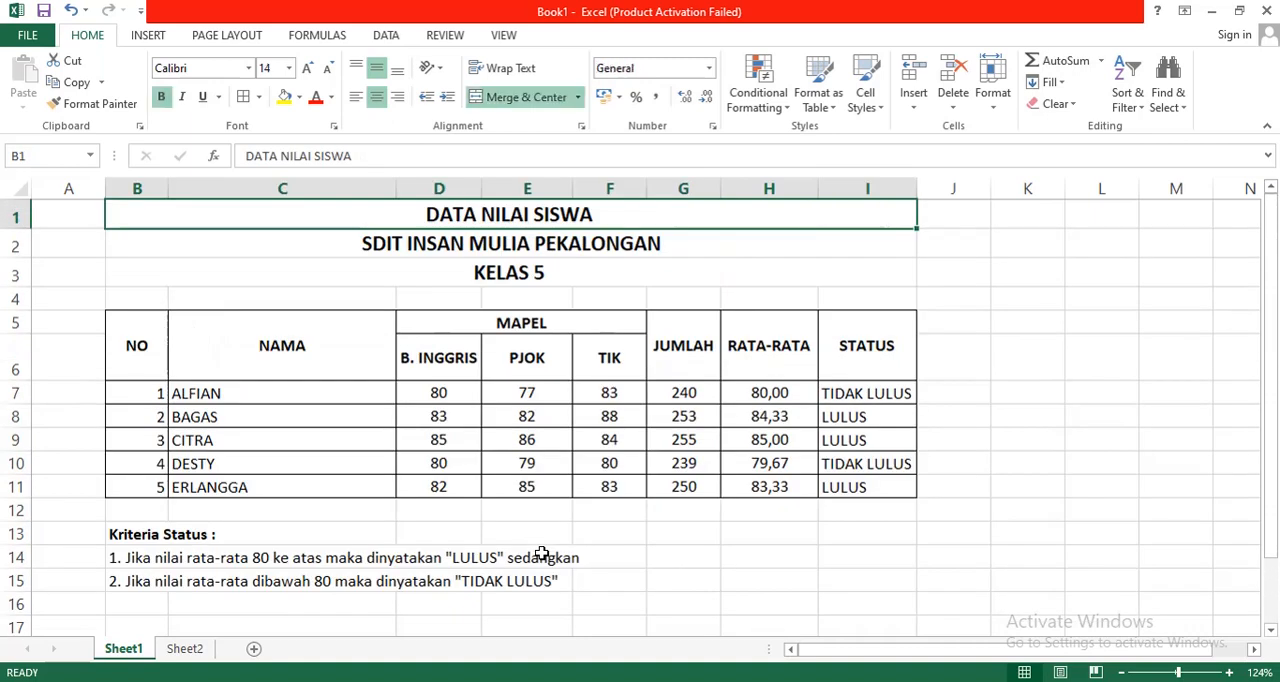
{"action": "key", "text": "Down"}
{"action": "key", "text": "Down"}
{"action": "key", "text": "Down"}
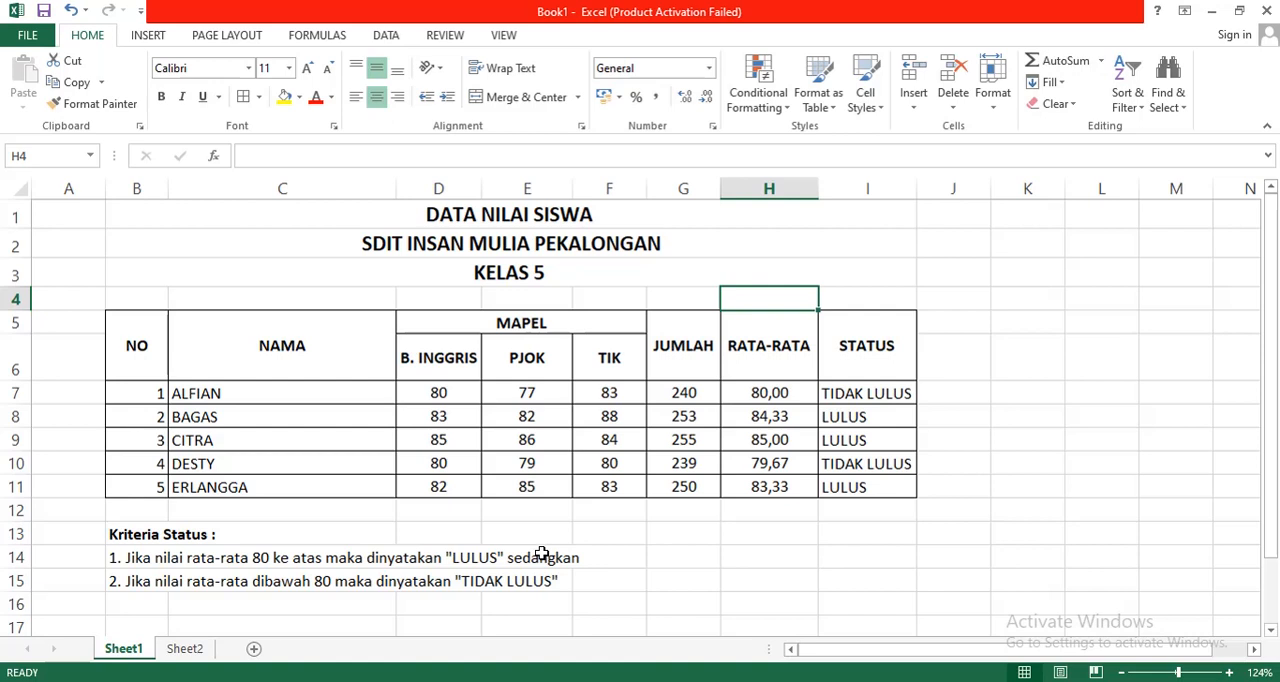
{"action": "left_click", "coordinate": [473, 357]}
{"action": "left_click", "coordinate": [565, 360]}
{"action": "left_click", "coordinate": [615, 363]}
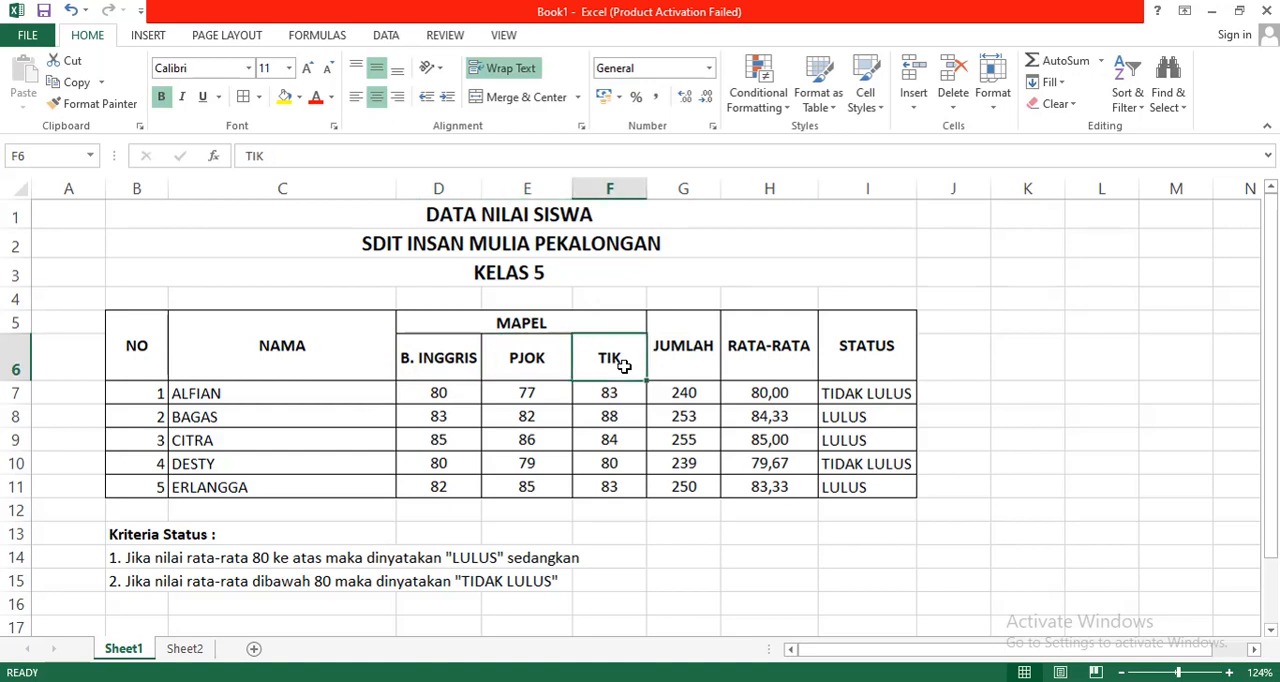
{"action": "left_click", "coordinate": [832, 273]}
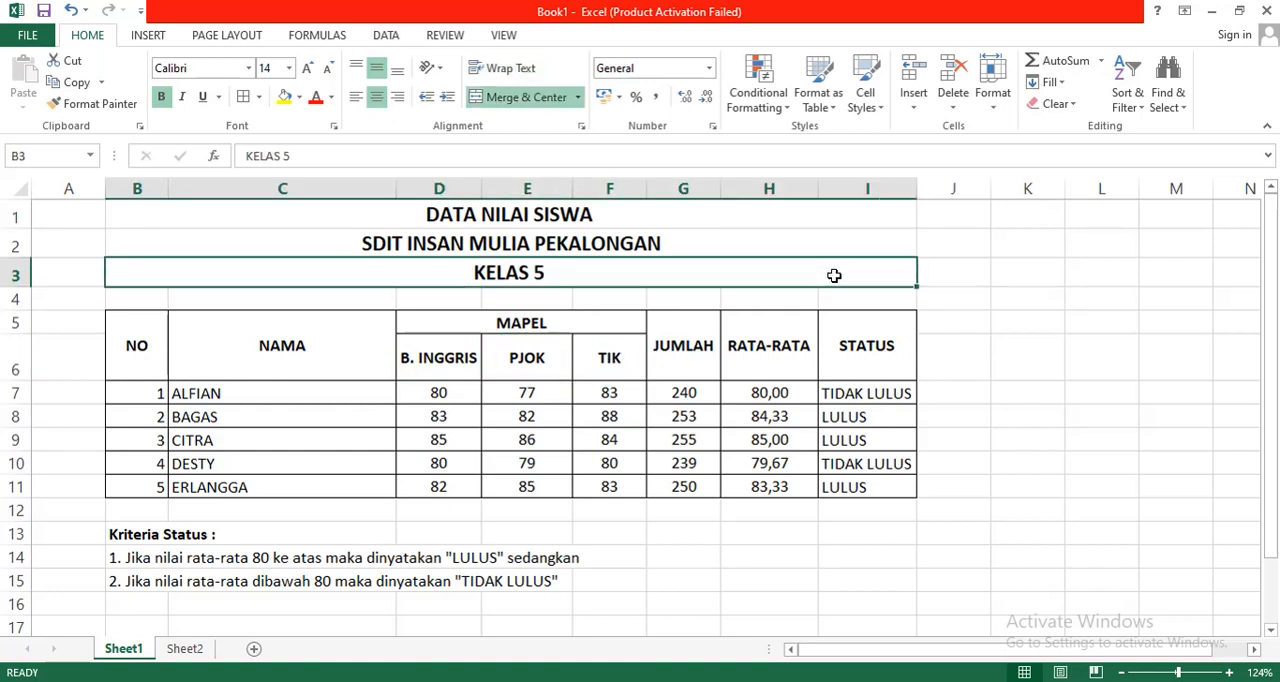
{"action": "left_click", "coordinate": [886, 352]}
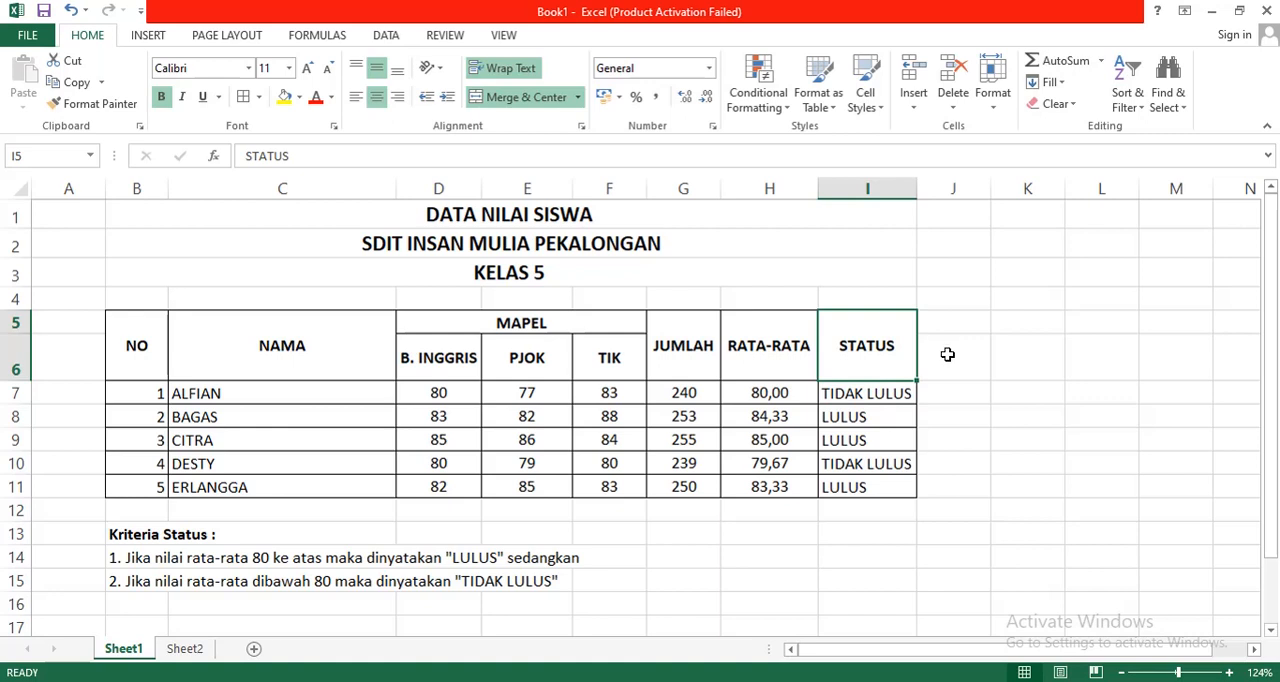
Step: Examine the IF formulas in the STATUS column for the listed students
{"action": "left_click", "coordinate": [865, 395]}
{"action": "key", "text": "Down"}
{"action": "key", "text": "Down"}
{"action": "key", "text": "Down"}
{"action": "key", "text": "Down"}
{"action": "key", "text": "Down"}
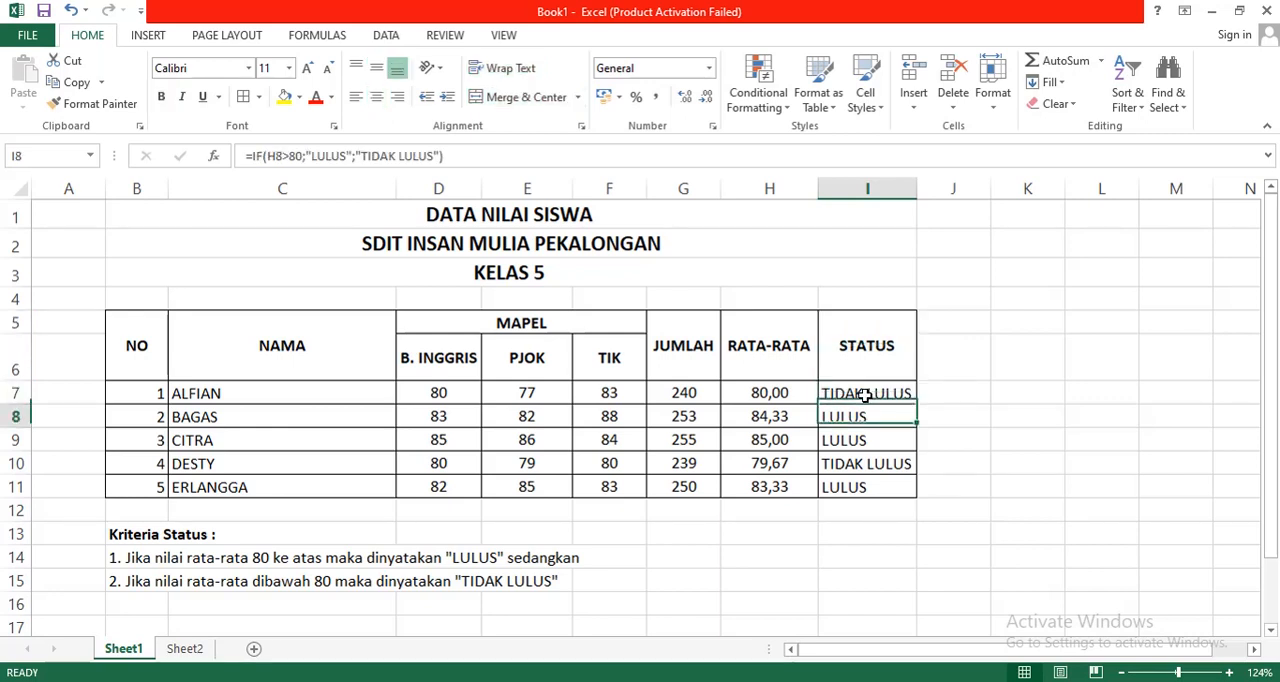
{"action": "key", "text": "Up"}
{"action": "key", "text": "Up"}
{"action": "key", "text": "Up"}
{"action": "key", "text": "Up"}
{"action": "key", "text": "Up"}
{"action": "key", "text": "Up"}
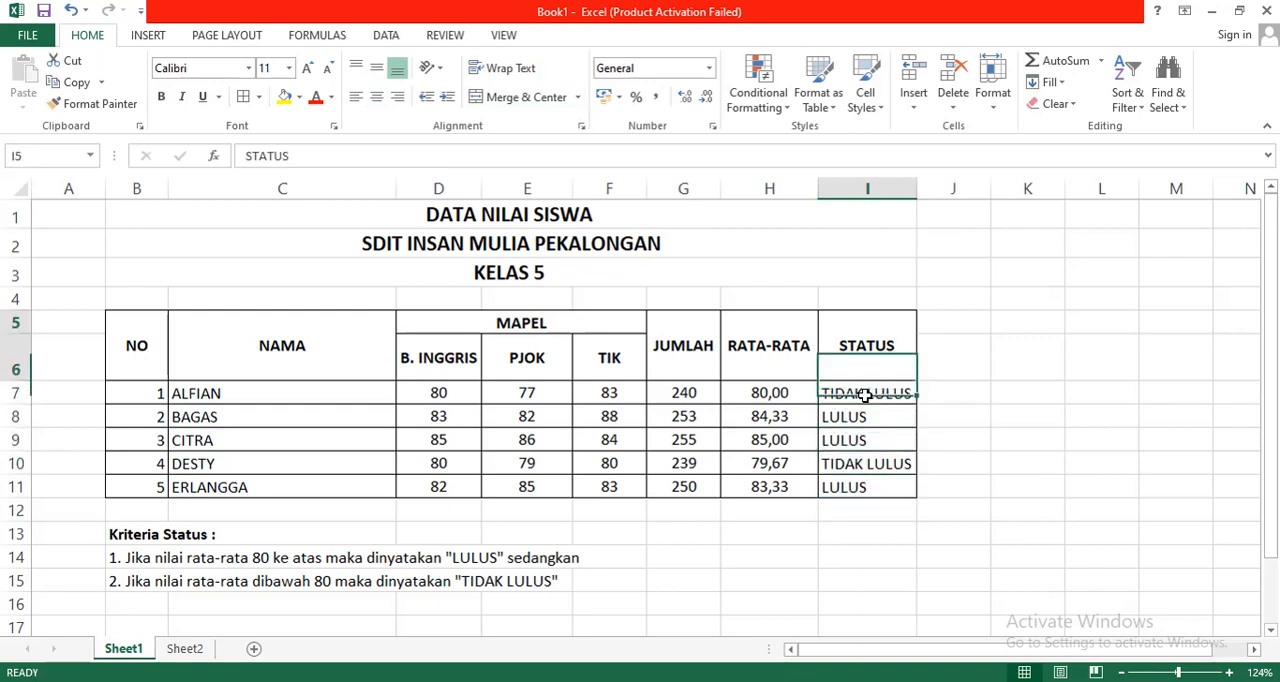
{"action": "key", "text": "Down"}
{"action": "key", "text": "Down"}
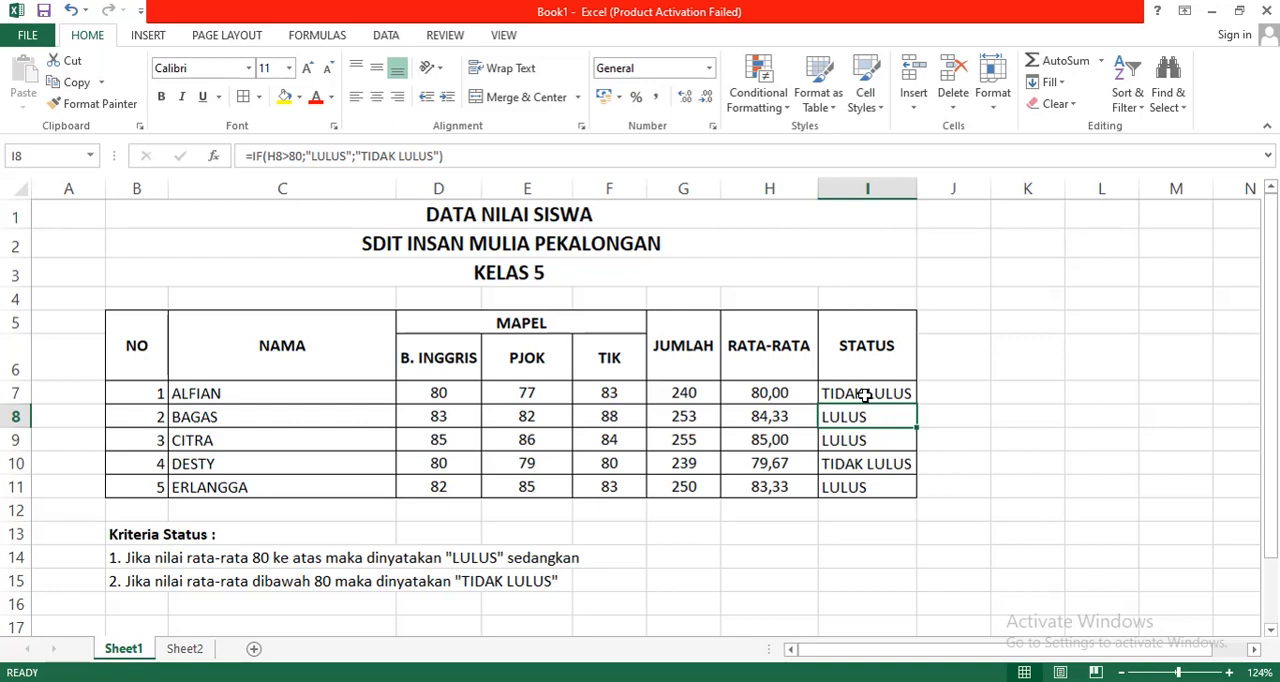
{"action": "key", "text": "Up"}
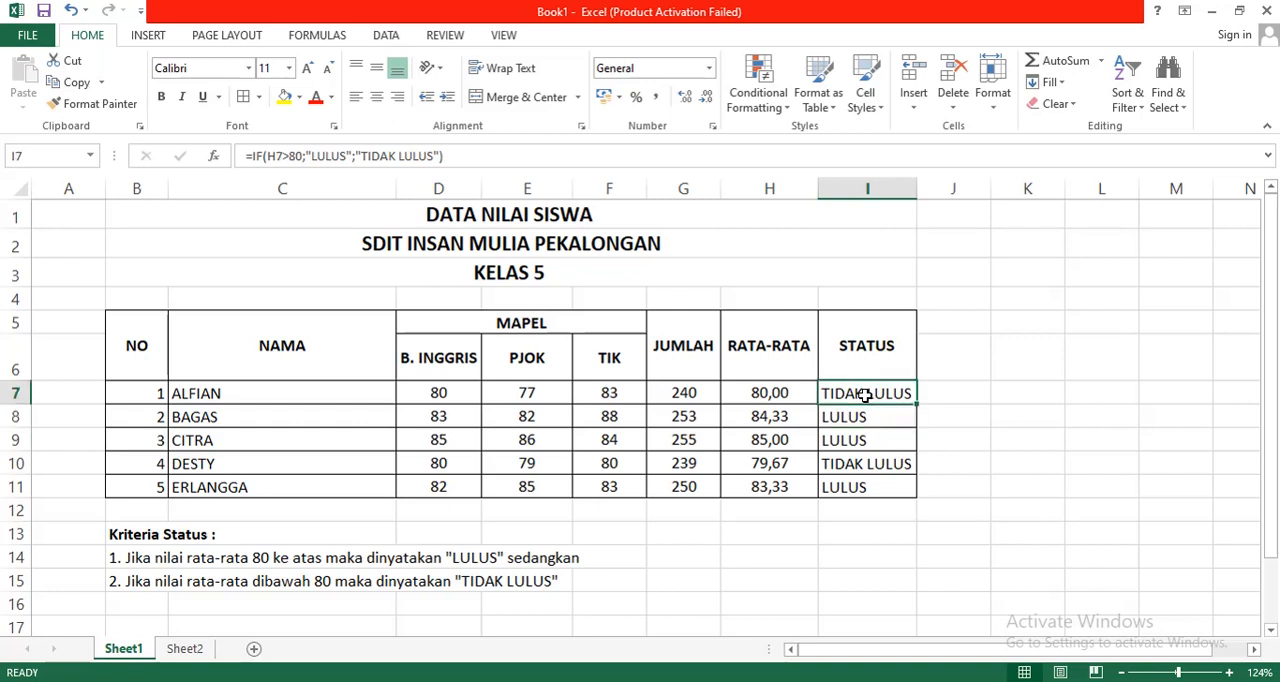
{"action": "left_click", "coordinate": [958, 409]}
{"action": "left_click", "coordinate": [878, 386]}
{"action": "key", "text": "Down"}
{"action": "key", "text": "Down"}
{"action": "key", "text": "Down"}
{"action": "key", "text": "Down"}
{"action": "key", "text": "Down"}
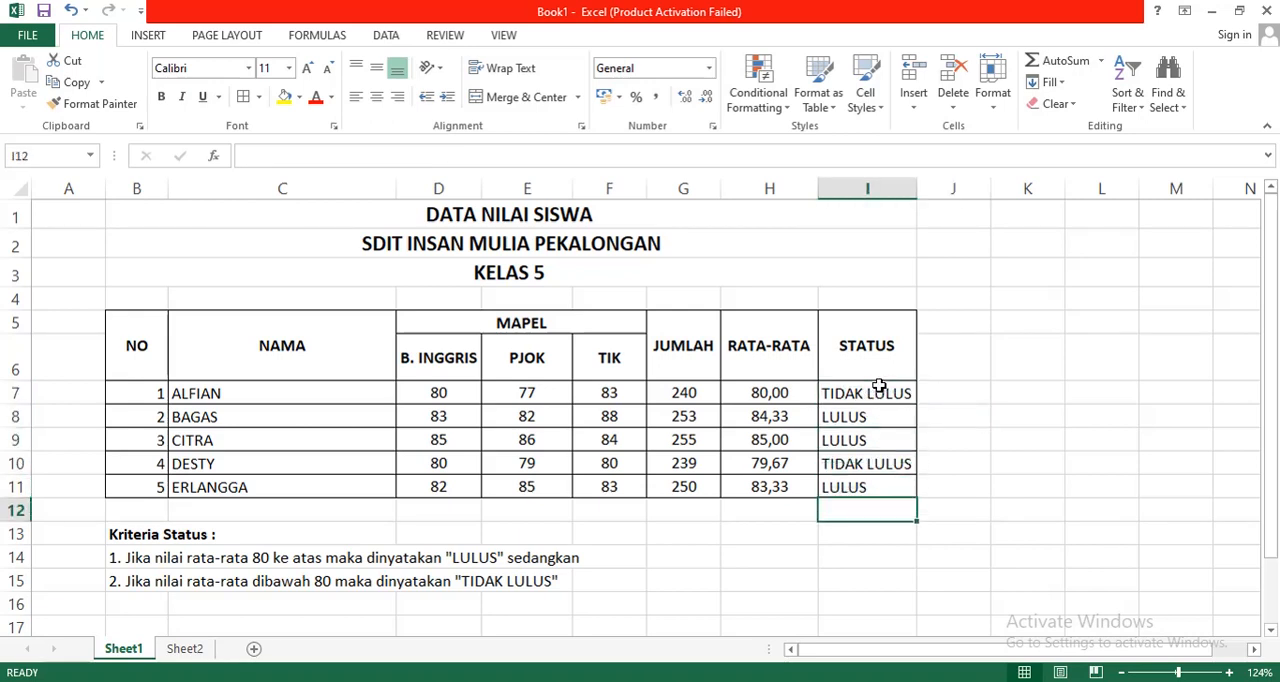
Step: Examine the RATA-RATA average formulas in rows 7 to 11 and the matching STATUS formula in I7
{"action": "key", "text": "Up"}
{"action": "key", "text": "Up"}
{"action": "key", "text": "Up"}
{"action": "key", "text": "Left"}
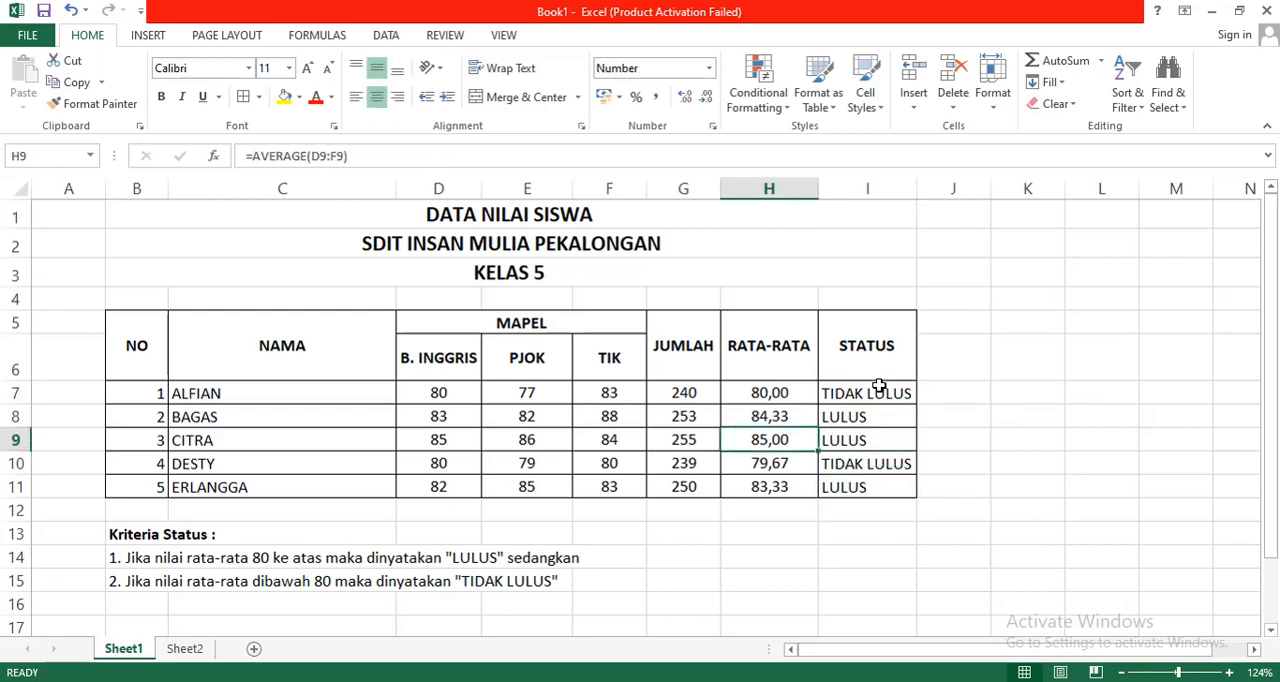
{"action": "key", "text": "Up"}
{"action": "key", "text": "Up"}
{"action": "key", "text": "Down"}
{"action": "key", "text": "Down"}
{"action": "key", "text": "Down"}
{"action": "key", "text": "Down"}
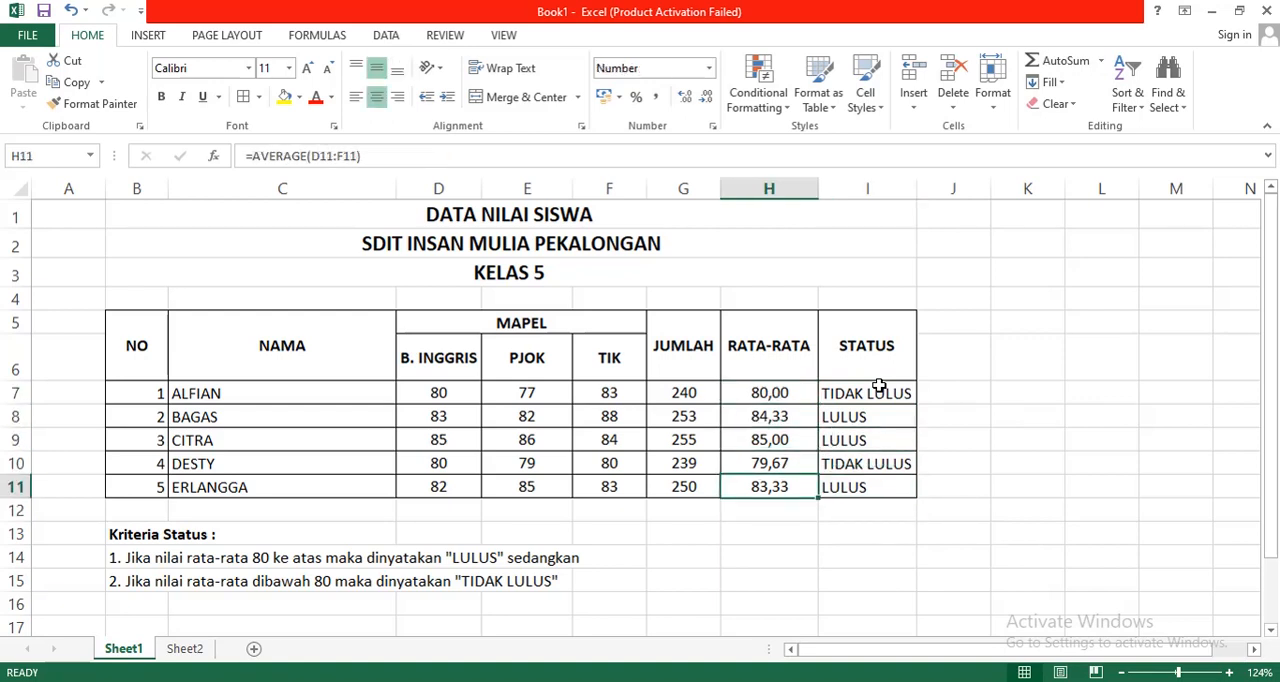
{"action": "key", "text": "Up"}
{"action": "key", "text": "Up"}
{"action": "key", "text": "Up"}
{"action": "key", "text": "Up"}
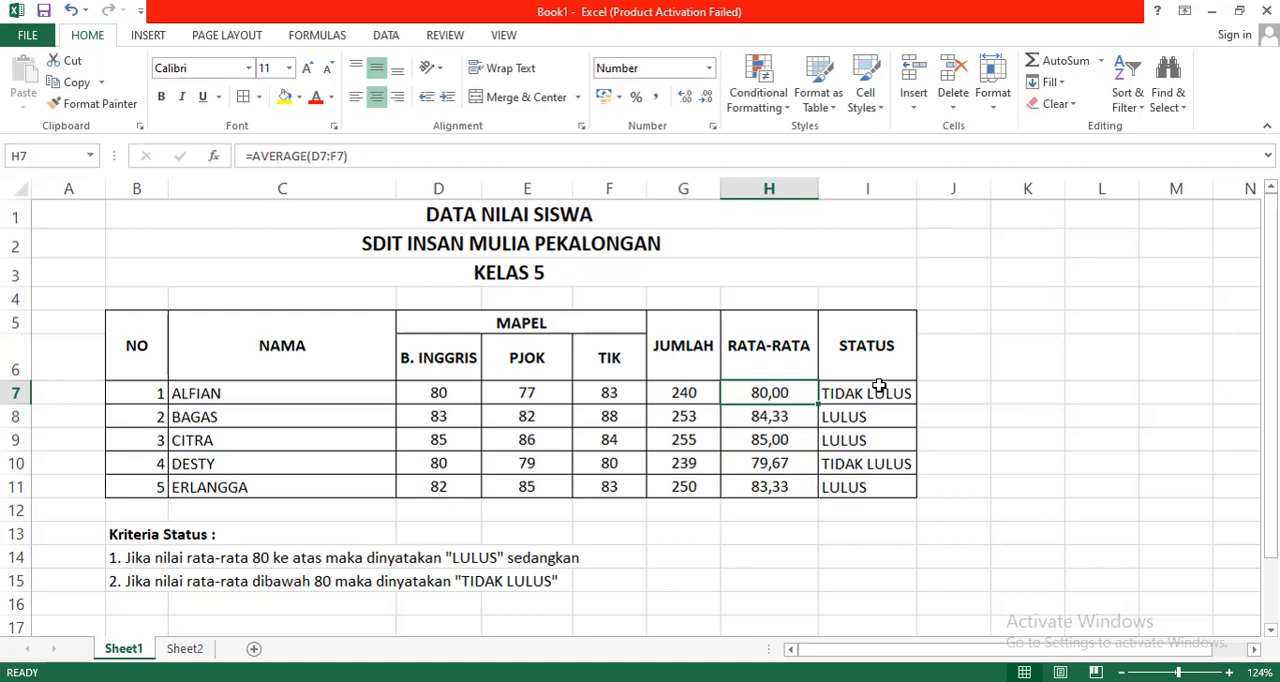
{"action": "key", "text": "Down"}
{"action": "key", "text": "Down"}
{"action": "key", "text": "Down"}
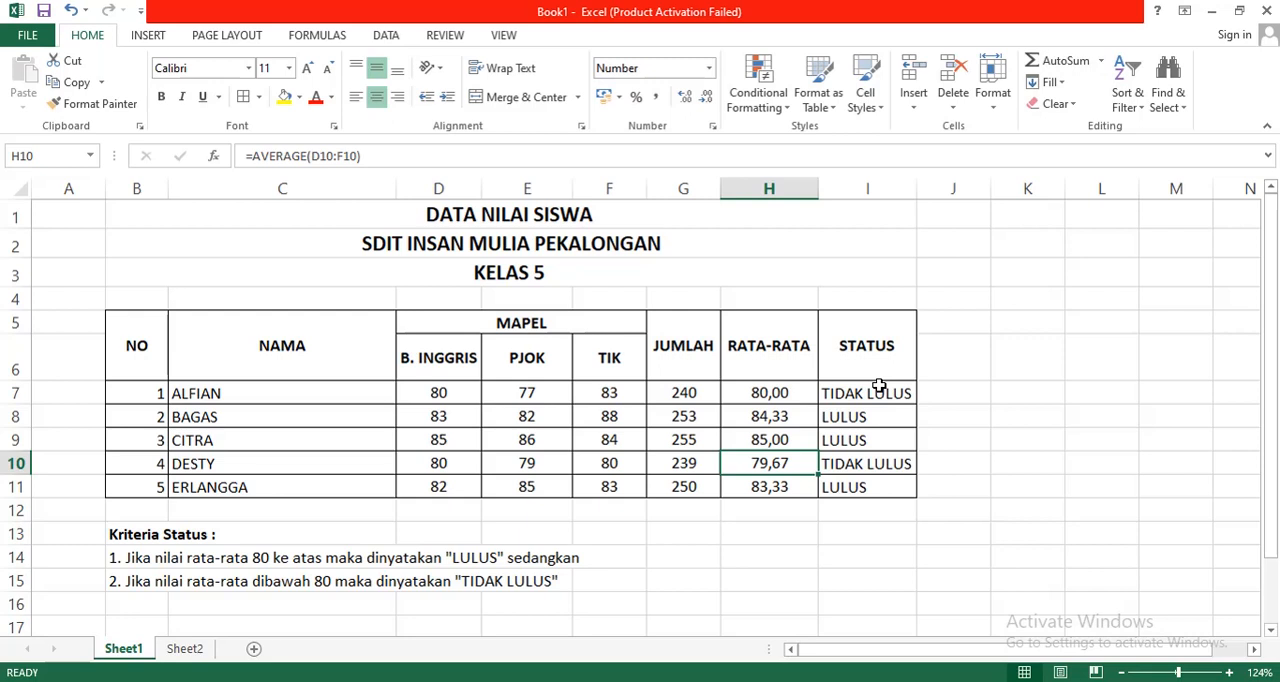
{"action": "left_click", "coordinate": [888, 390]}
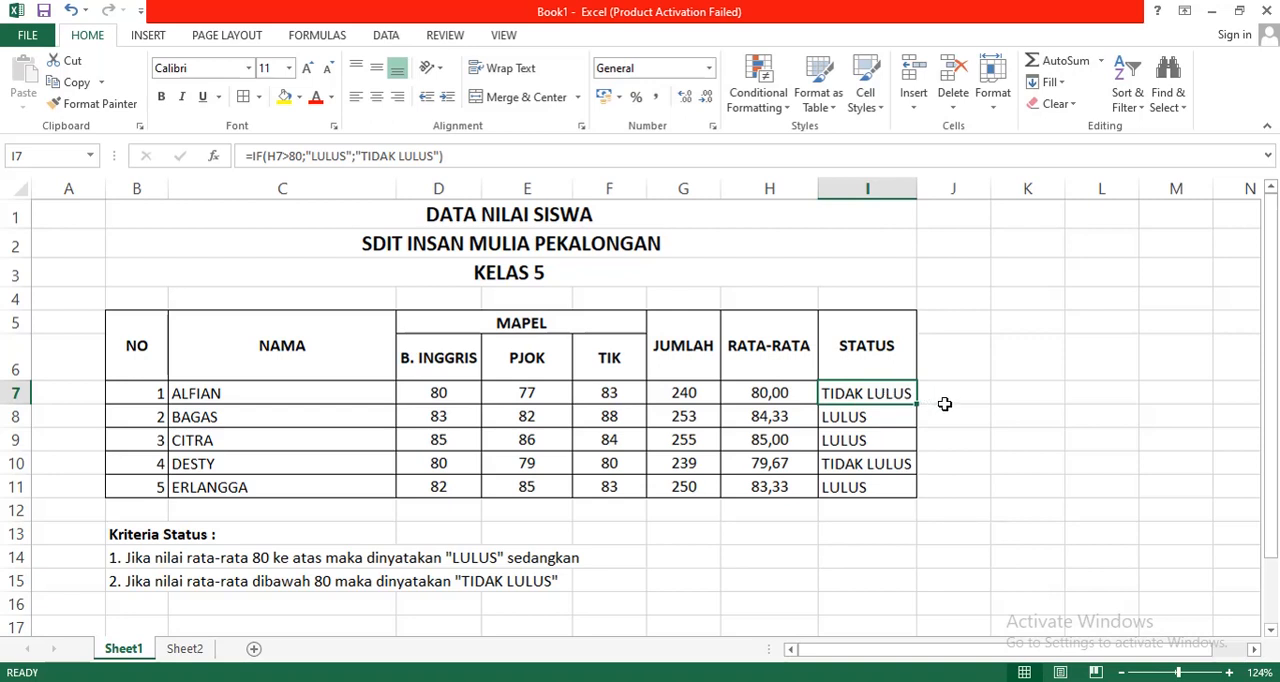
{"action": "left_click", "coordinate": [953, 440]}
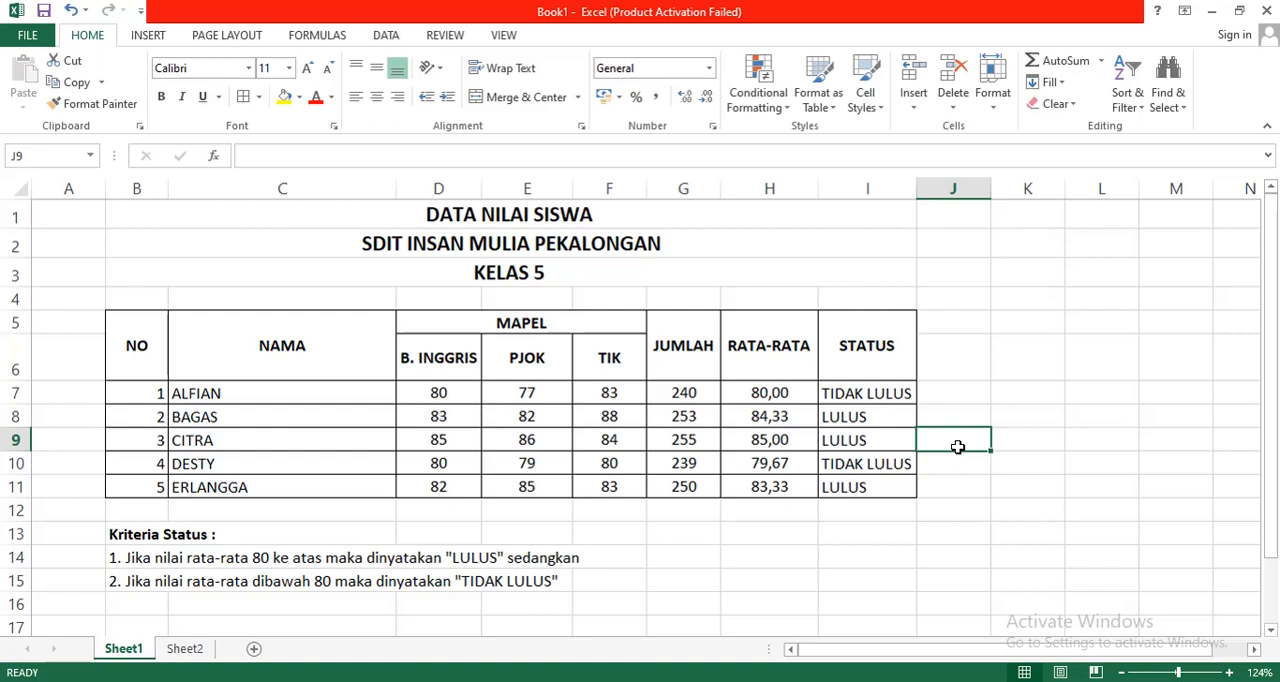
{"action": "left_click", "coordinate": [942, 486]}
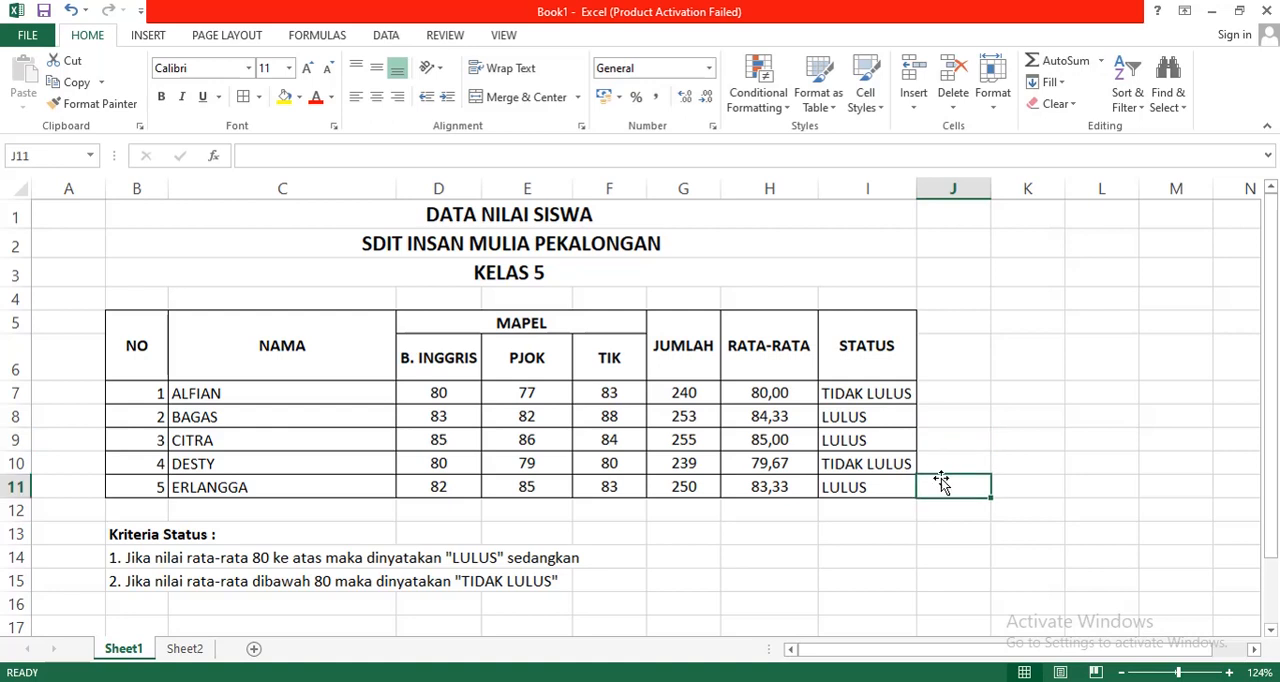
Step: Clear the contents of G7:I11 in the JUMLAH, RATA-RATA and STATUS columns
{"action": "left_click", "coordinate": [777, 523]}
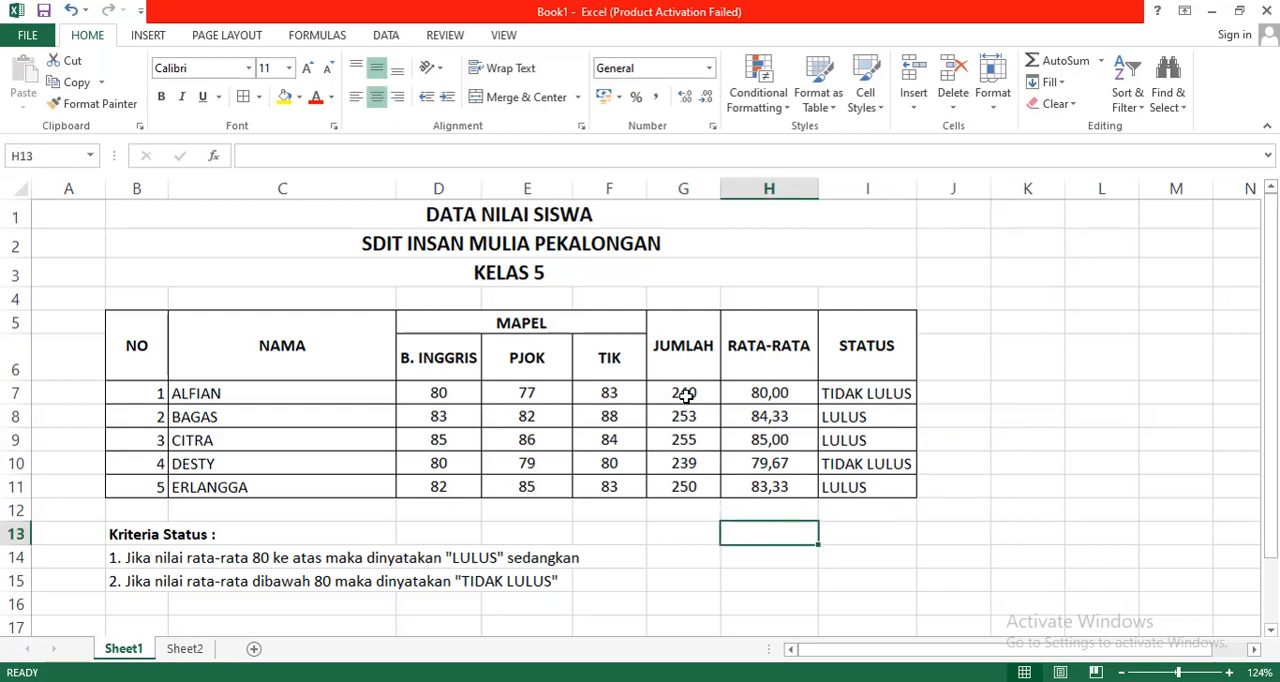
{"action": "left_click_drag", "start_coordinate": [683, 393], "coordinate": [857, 487]}
{"action": "right_click", "coordinate": [856, 485]}
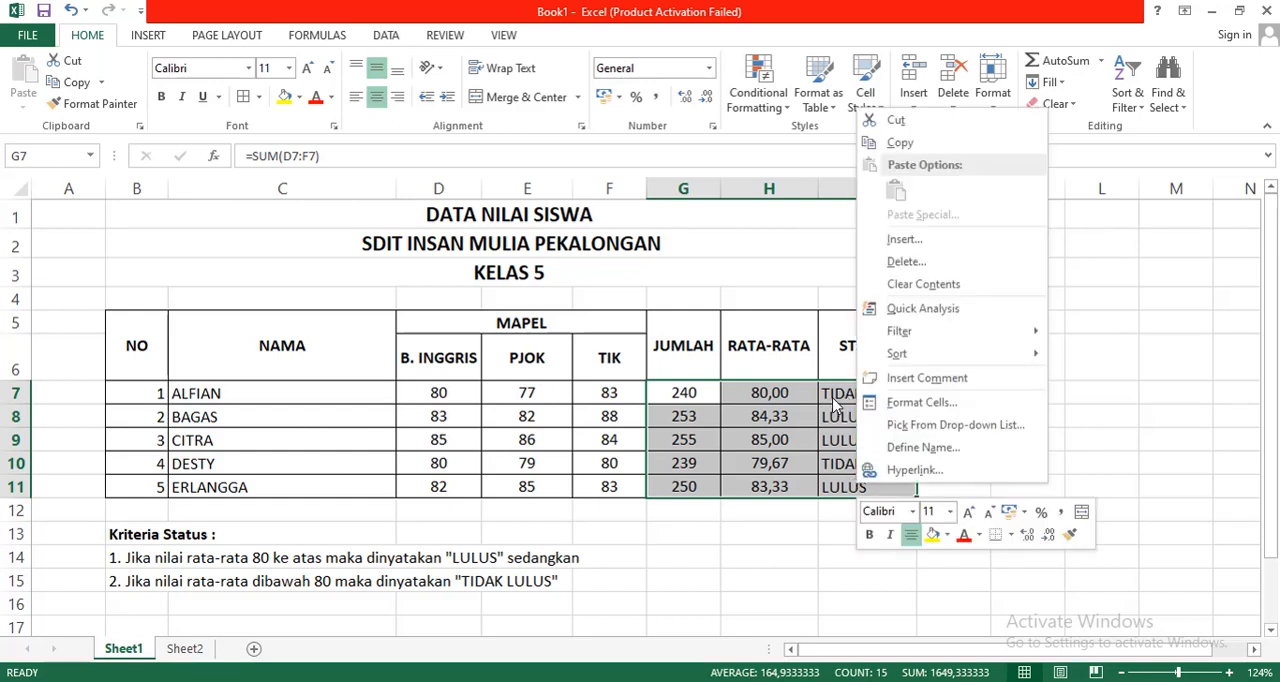
{"action": "left_click", "coordinate": [914, 286]}
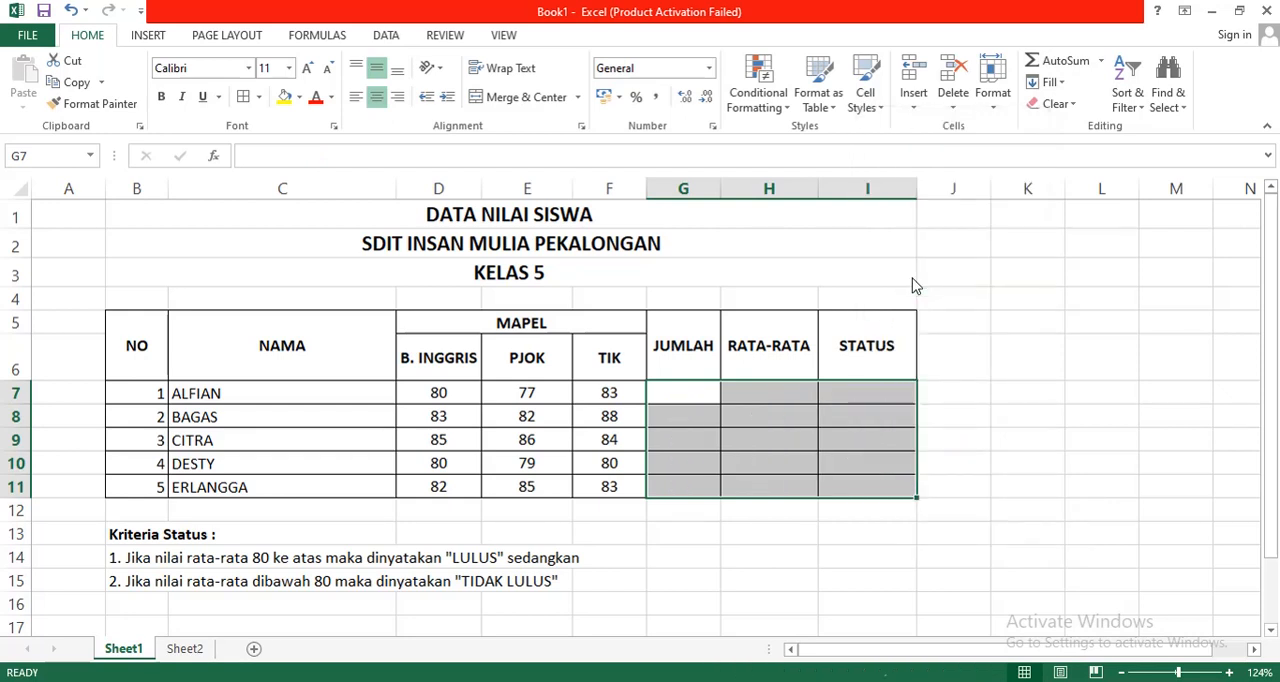
{"action": "key", "text": "Down"}
{"action": "key", "text": "Down"}
{"action": "key", "text": "Down"}
{"action": "key", "text": "Down"}
{"action": "key", "text": "Down"}
{"action": "key", "text": "Down"}
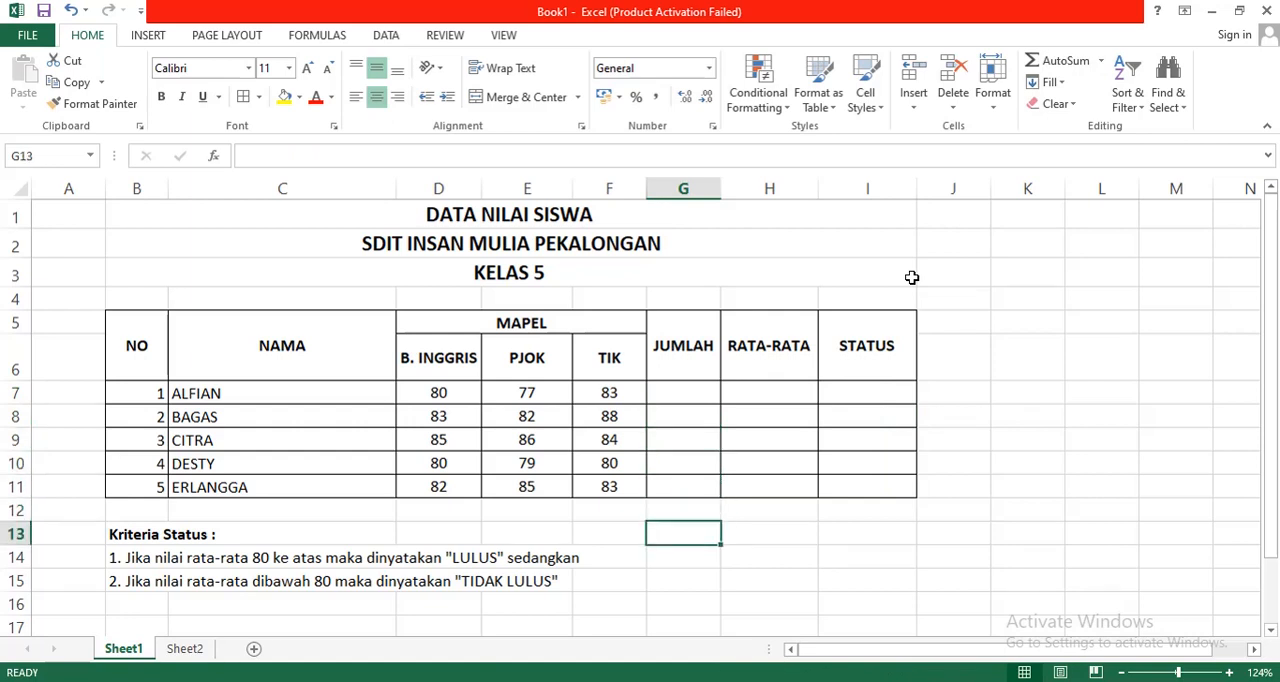
{"action": "key", "text": "Down"}
{"action": "key", "text": "Down"}
{"action": "key", "text": "Up"}
{"action": "key", "text": "Up"}
{"action": "key", "text": "Up"}
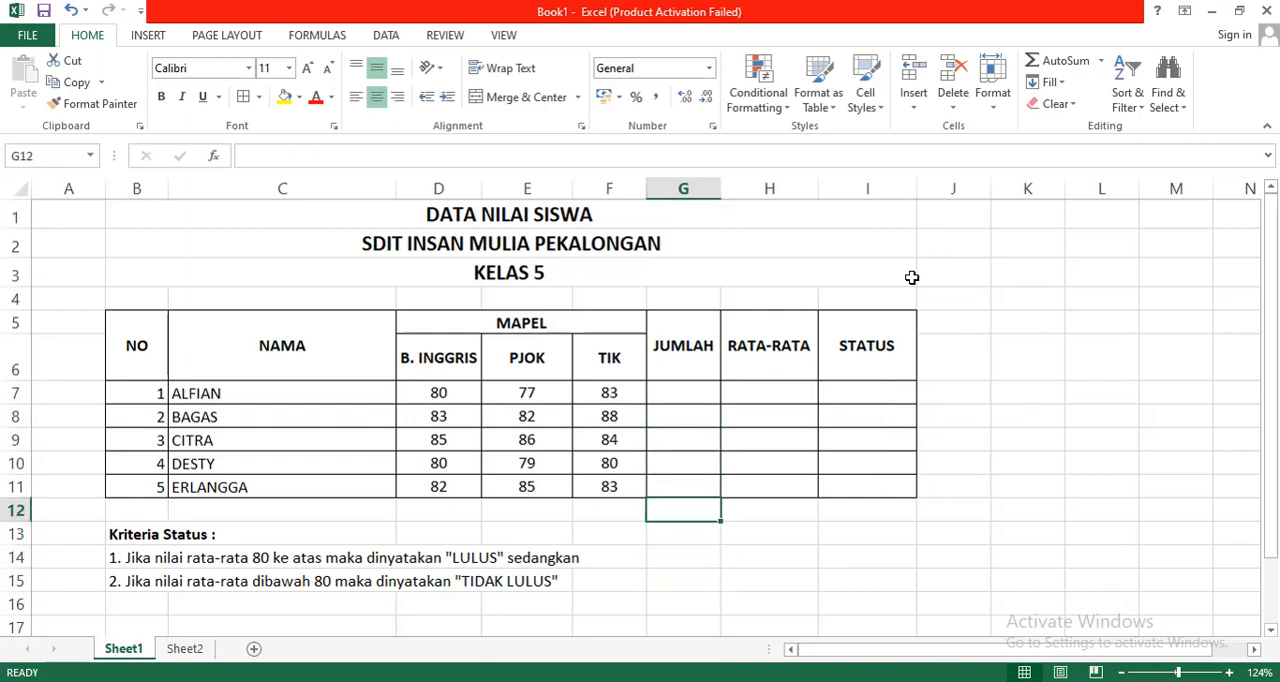
{"action": "key", "text": "Up"}
{"action": "key", "text": "Down"}
{"action": "key", "text": "Down"}
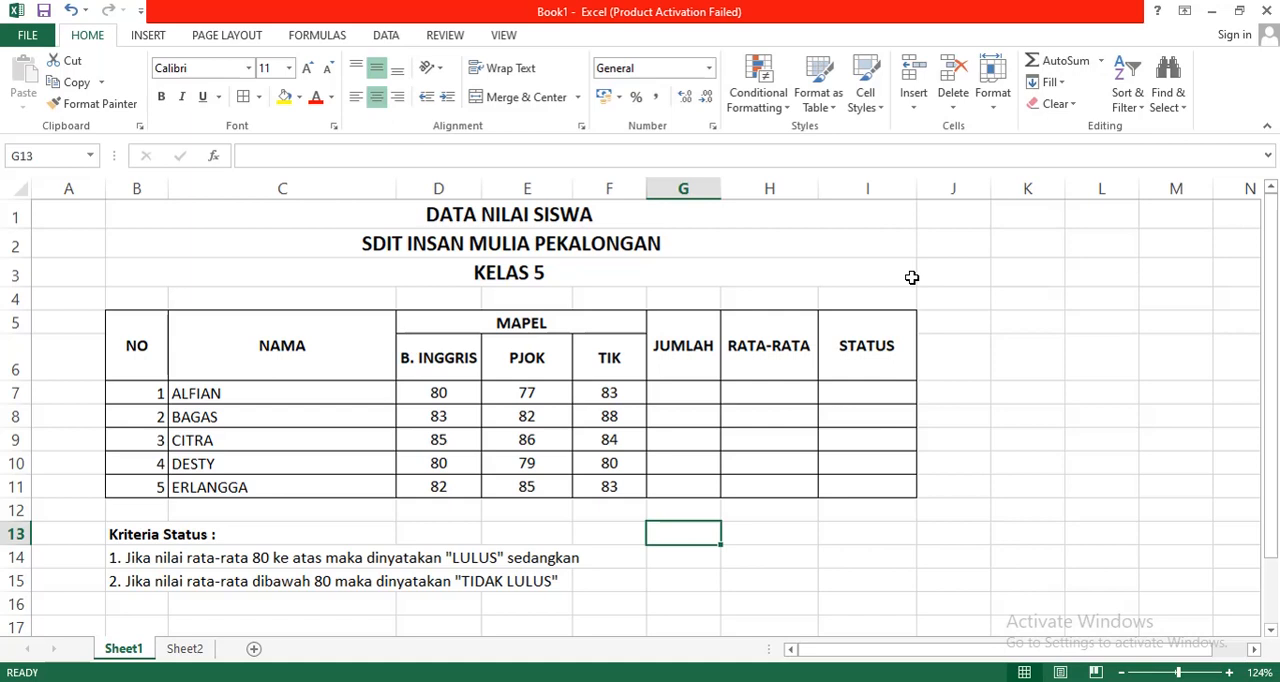
Step: Enter the formula =SUM(D7:F7) in G7 to total the first student's three subject scores
{"action": "key", "text": "Up"}
{"action": "key", "text": "Up"}
{"action": "key", "text": "Up"}
{"action": "key", "text": "Up"}
{"action": "key", "text": "Up"}
{"action": "key", "text": "Up"}
{"action": "key", "text": "Up"}
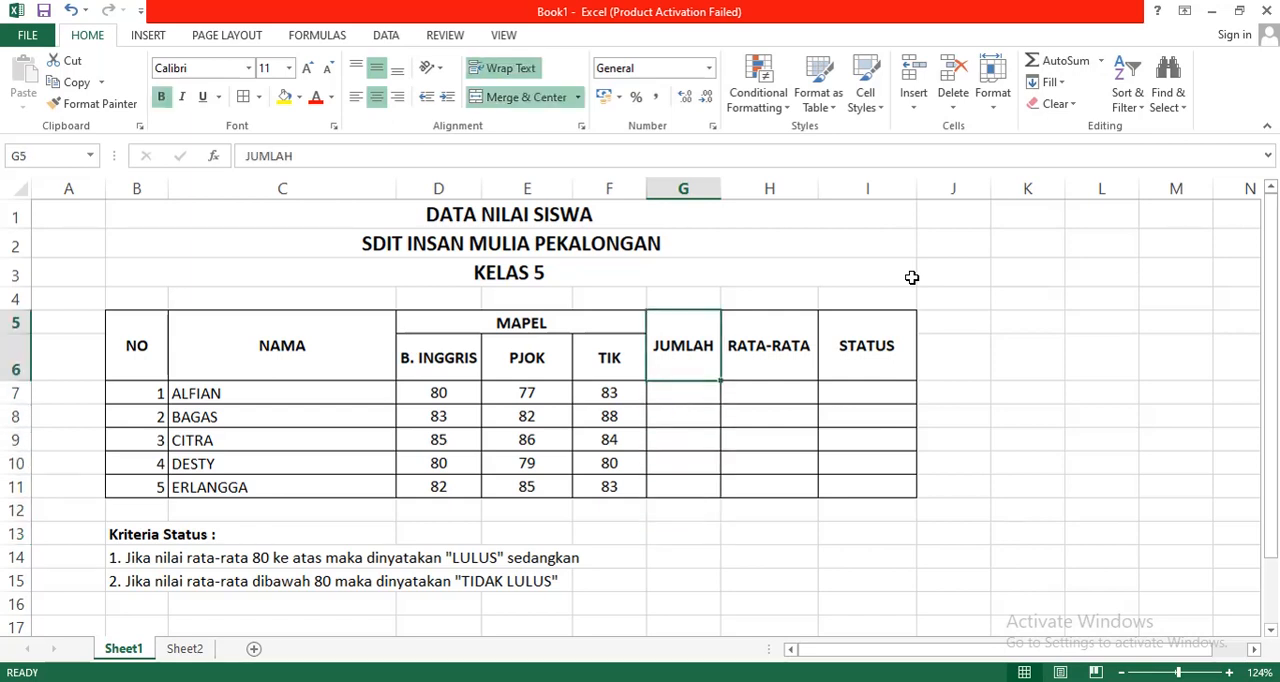
{"action": "key", "text": "Down"}
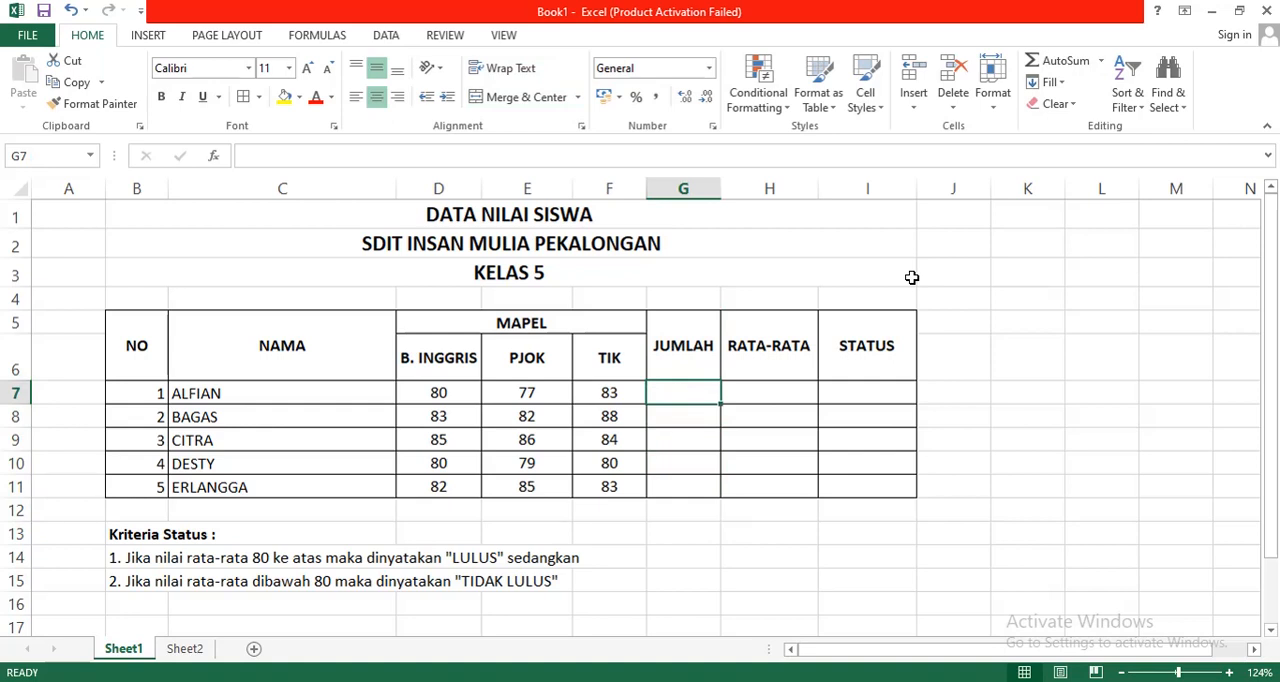
{"action": "type", "text": "=SUM"}
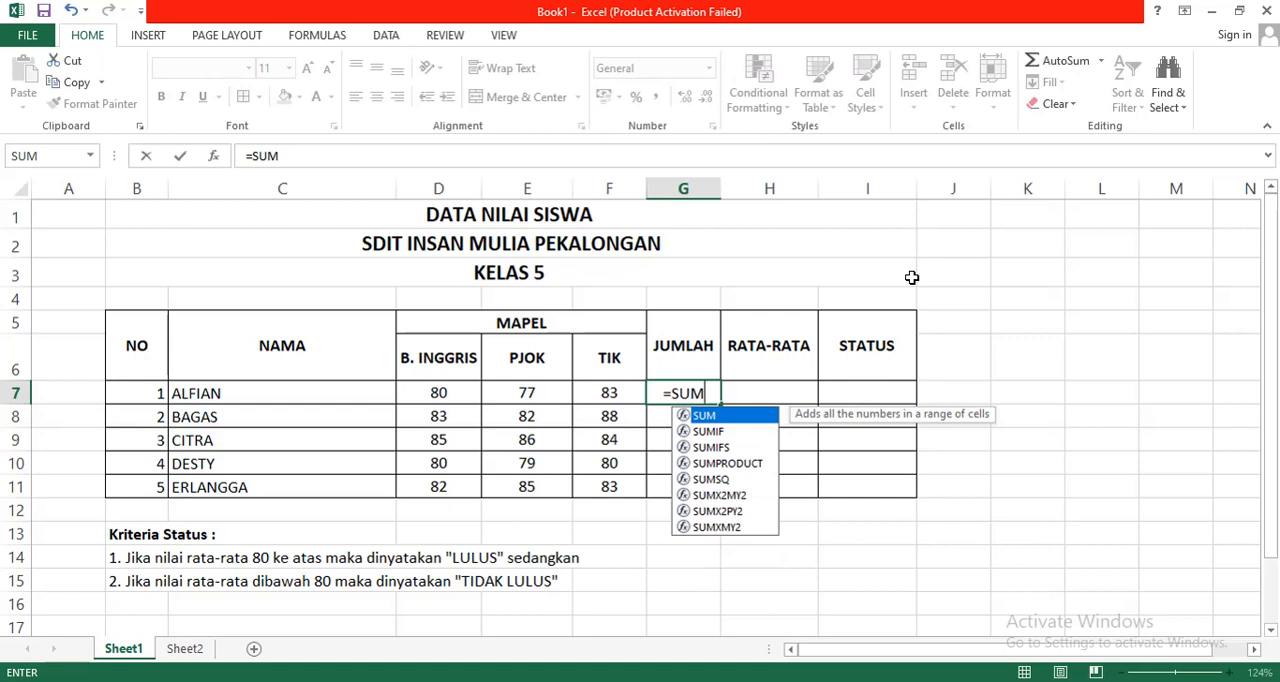
{"action": "type", "text": "("}
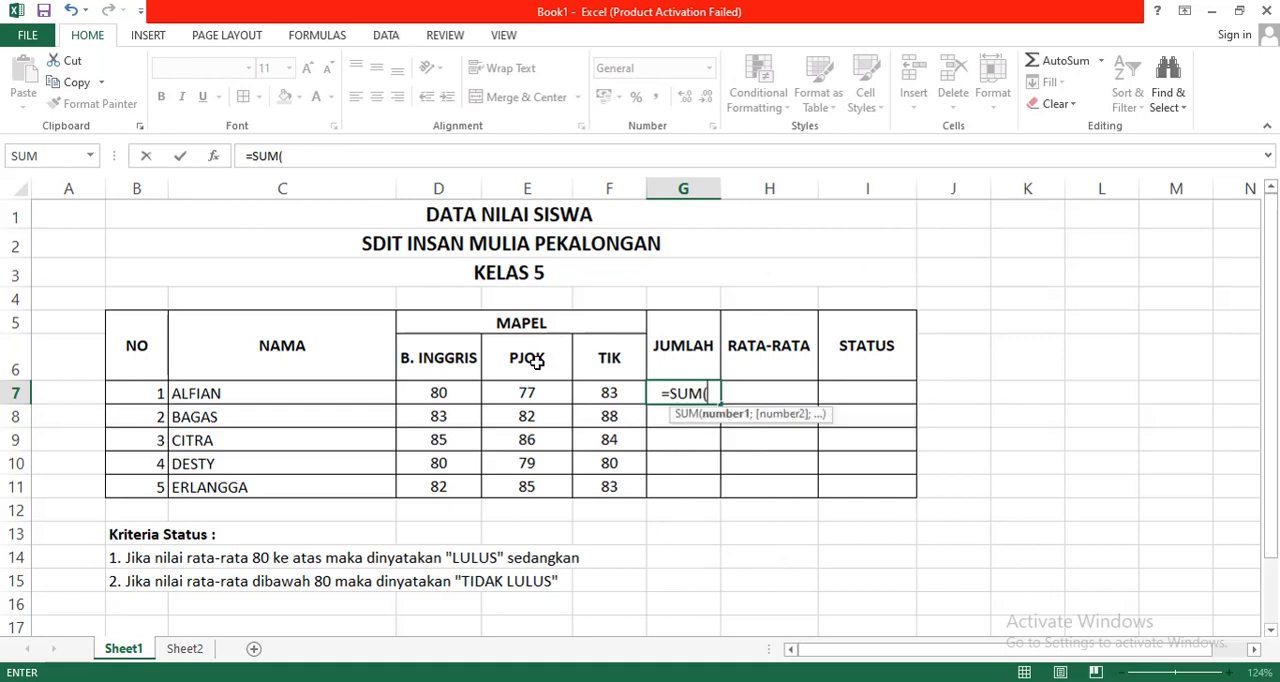
{"action": "left_click", "coordinate": [445, 391]}
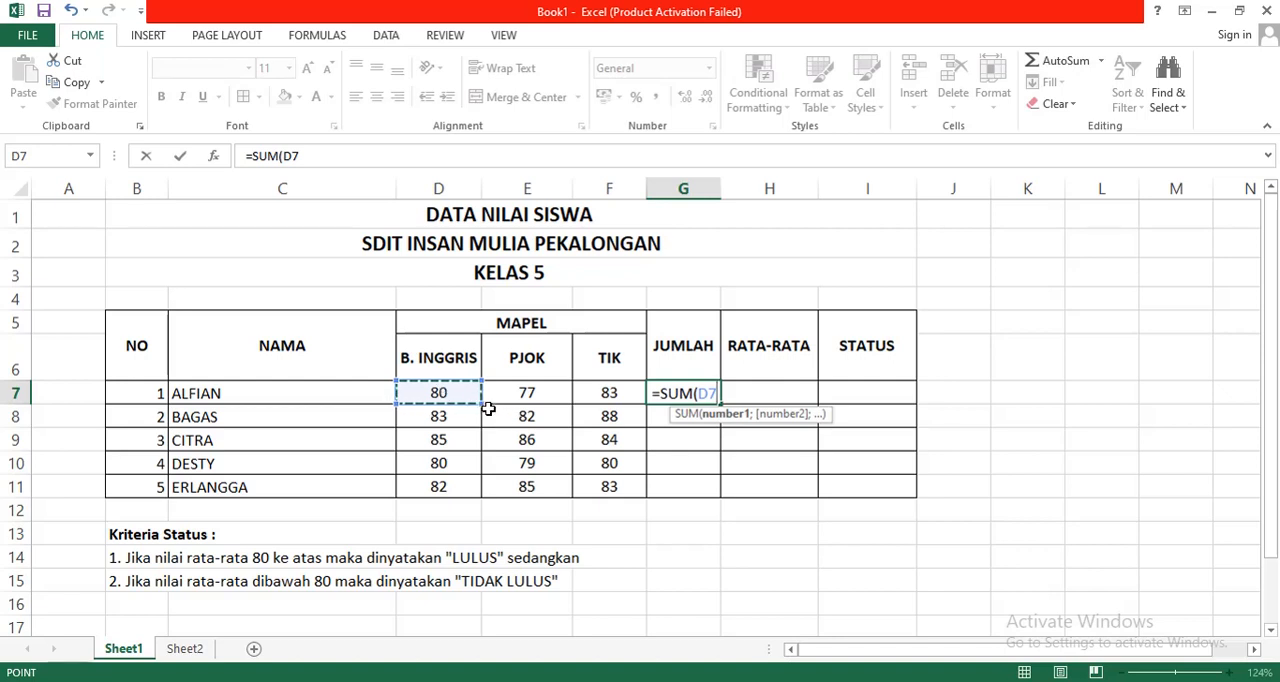
{"action": "left_click_drag", "start_coordinate": [482, 404], "coordinate": [620, 404]}
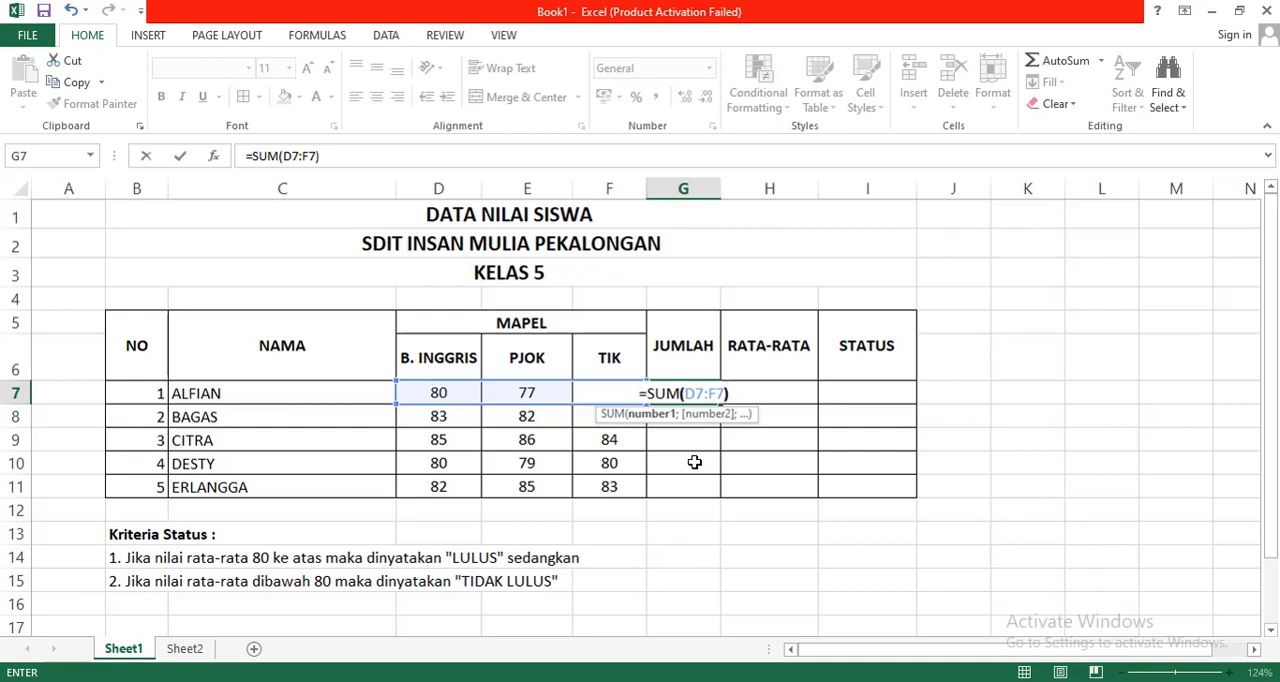
{"action": "key", "text": "Return"}
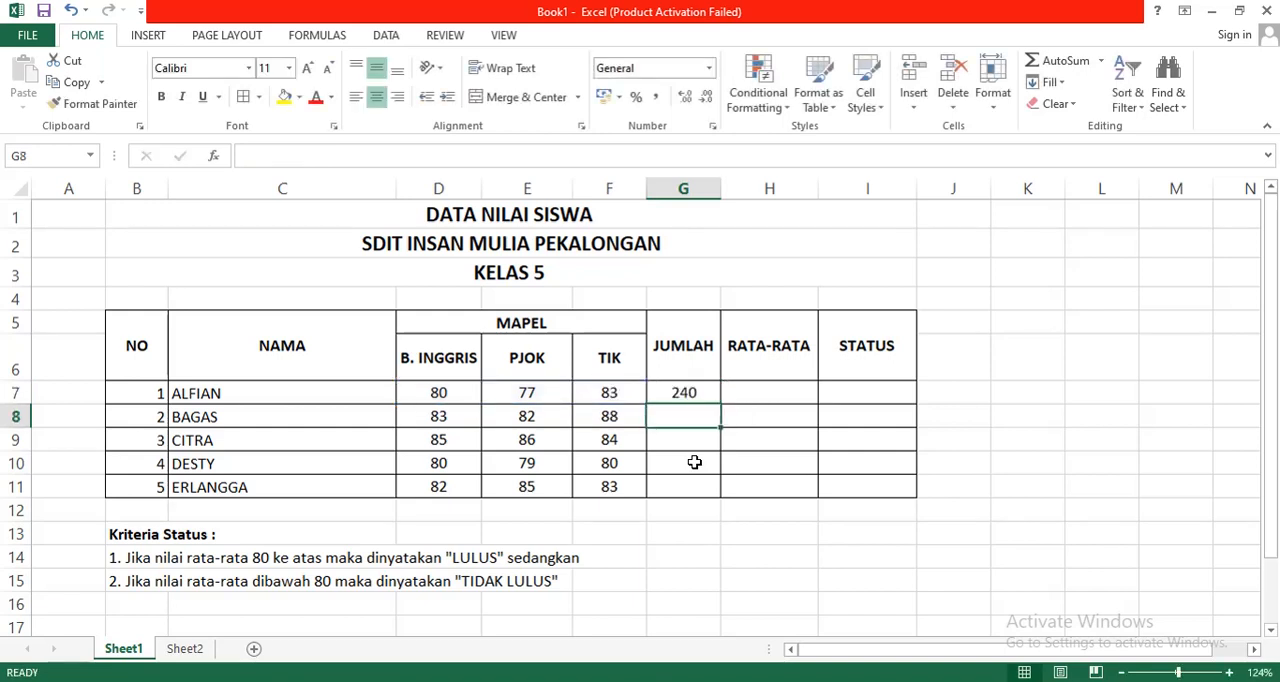
Step: Fill the SUM formula from G7 down through G11 for the remaining students
{"action": "left_click", "coordinate": [689, 396]}
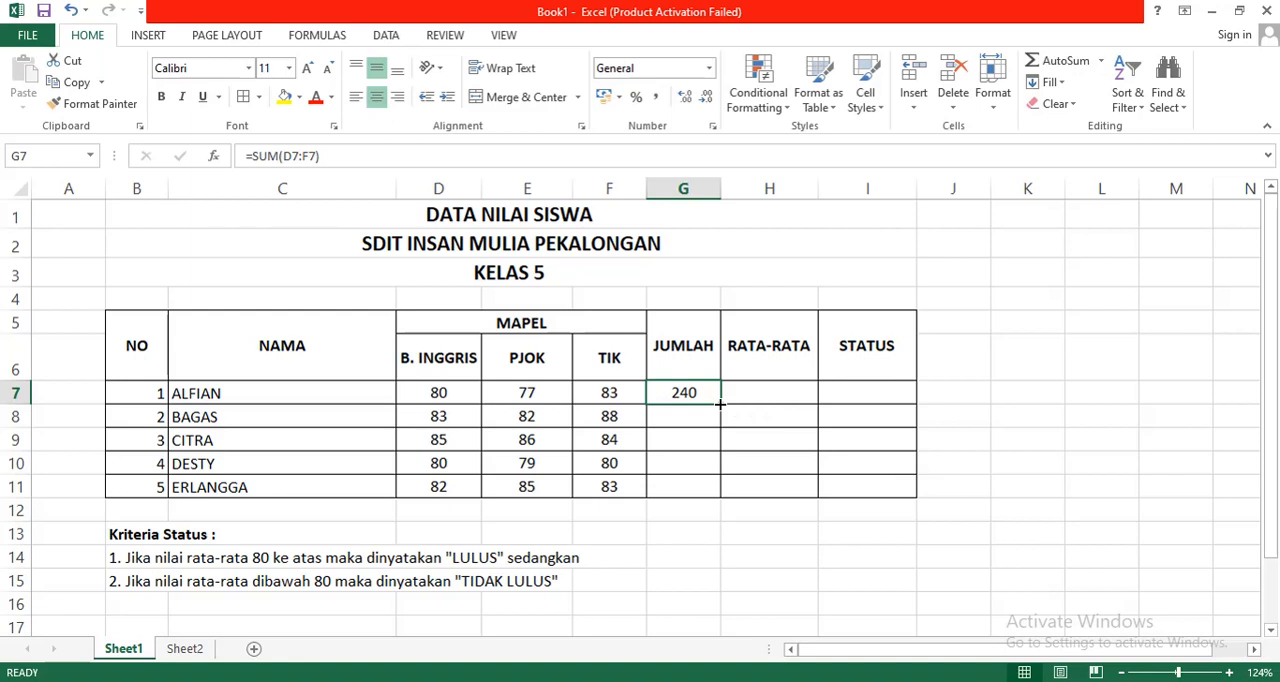
{"action": "left_click_drag", "start_coordinate": [720, 403], "coordinate": [720, 494]}
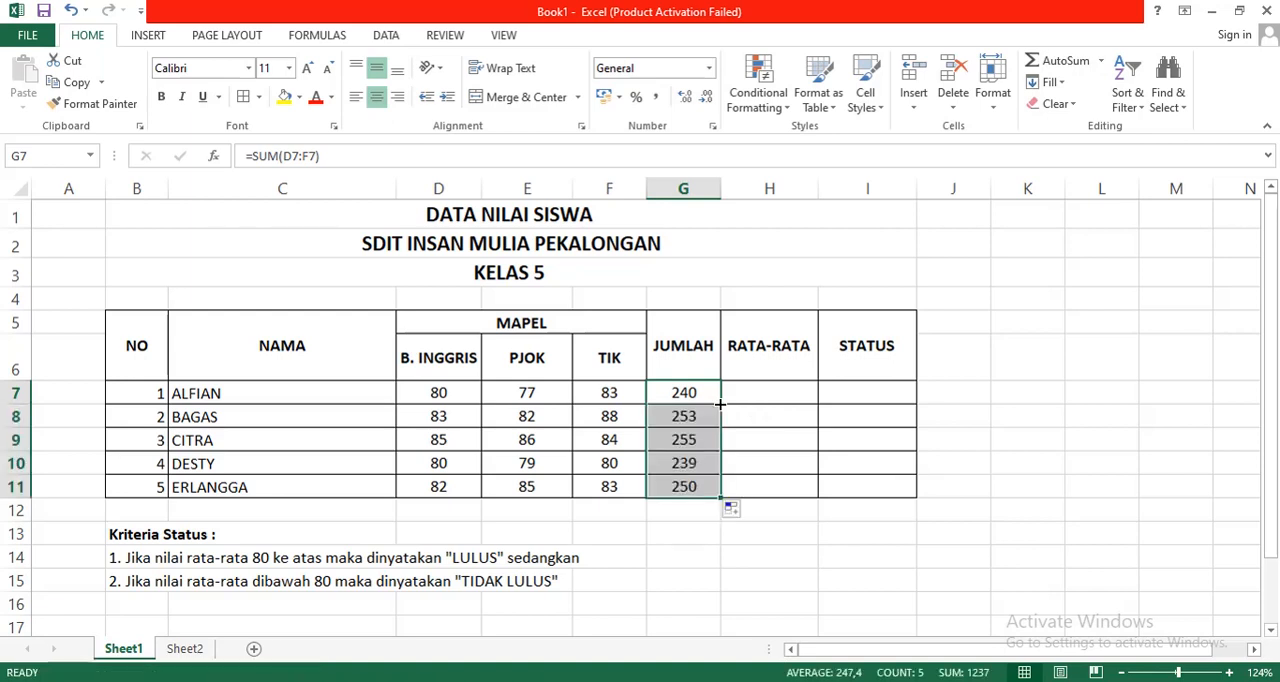
{"action": "left_click", "coordinate": [954, 427]}
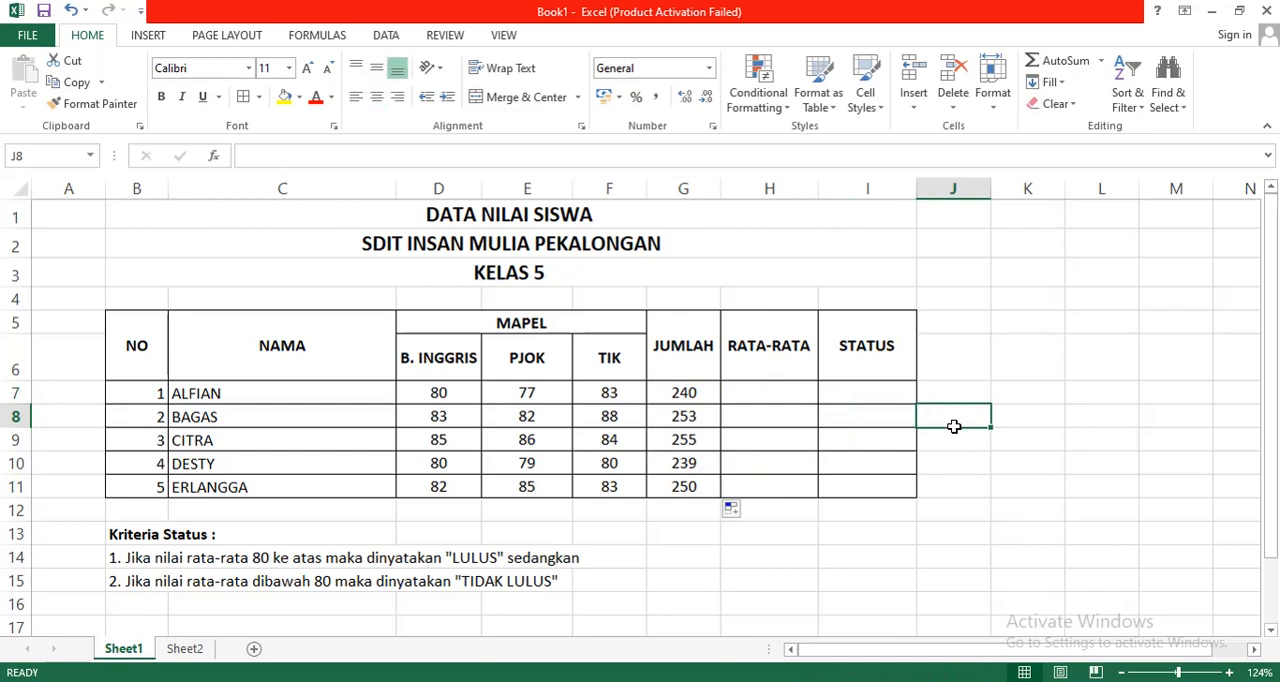
Step: Enter the formula =AVERAGE(D7:F7) in H7 to average the first student's three subject scores
{"action": "left_click", "coordinate": [755, 393]}
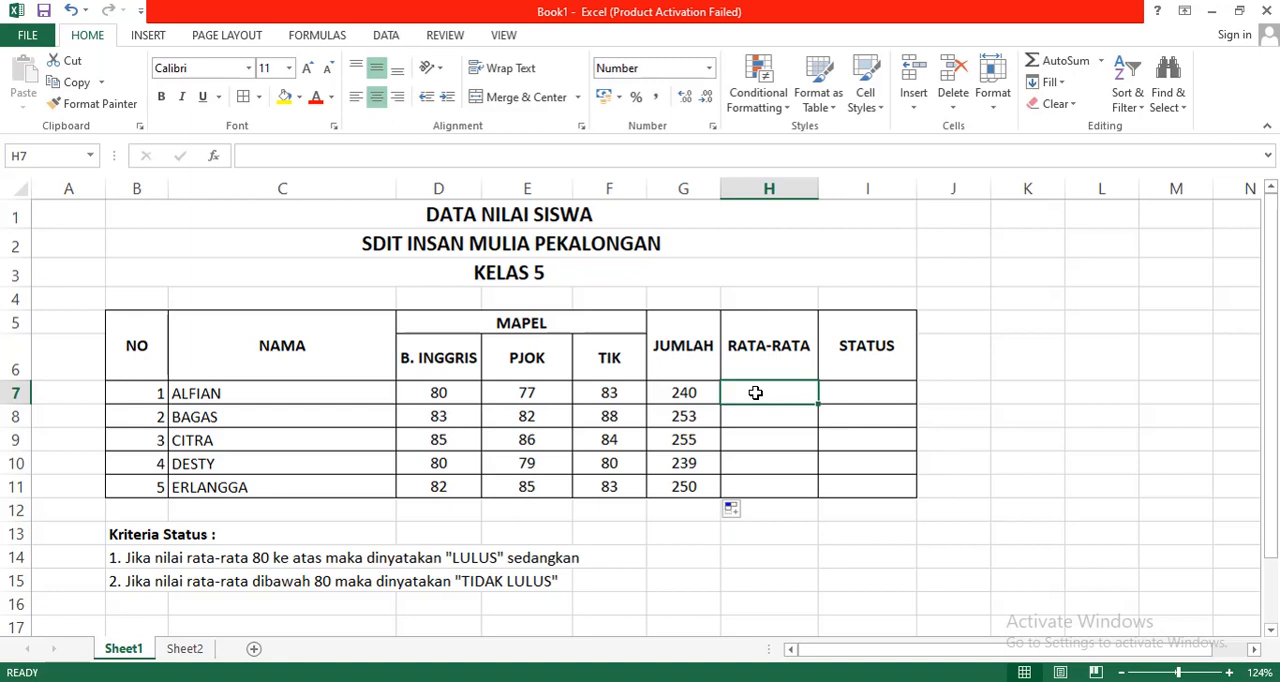
{"action": "type", "text": "="}
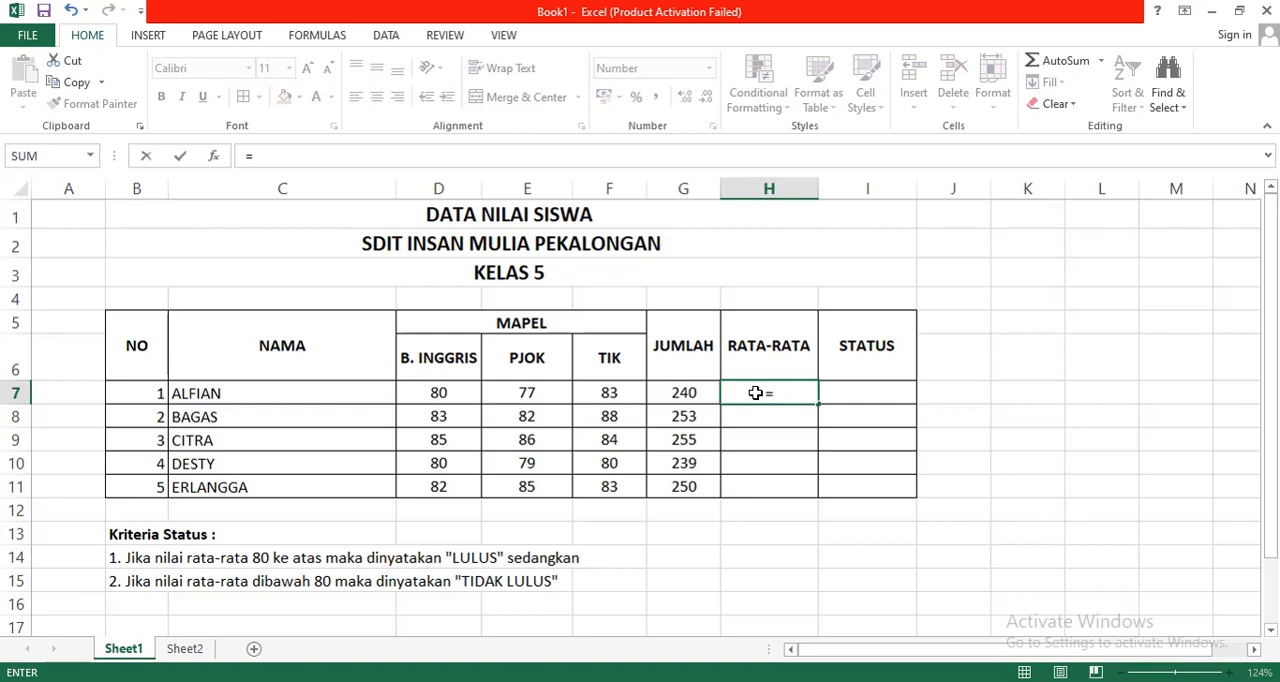
{"action": "type", "text": "AVERA"}
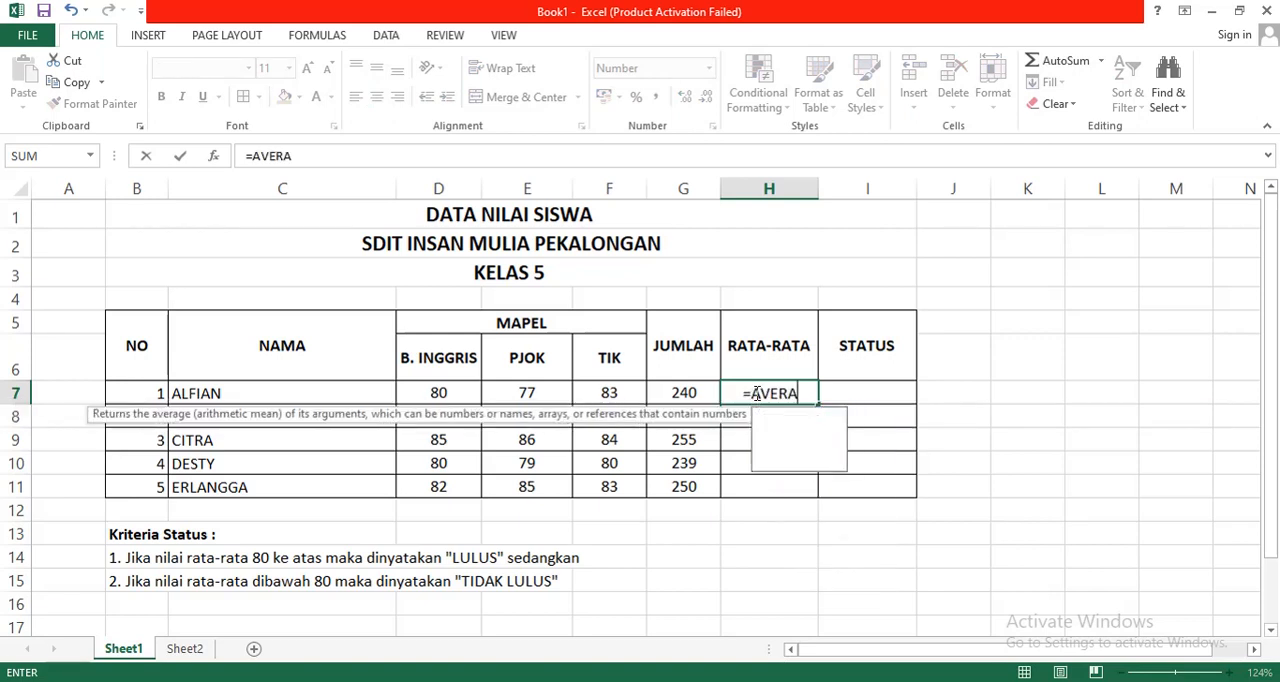
{"action": "type", "text": "GE("}
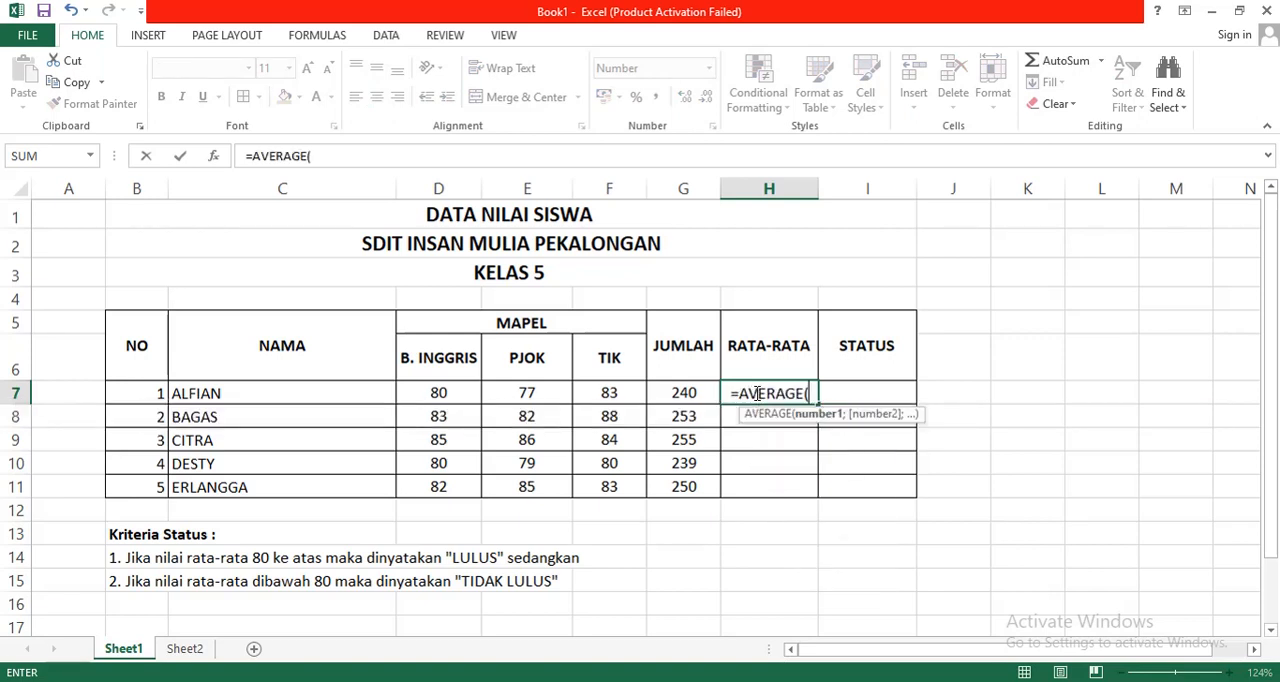
{"action": "left_click", "coordinate": [445, 391]}
{"action": "left_click_drag", "start_coordinate": [478, 401], "coordinate": [612, 400]}
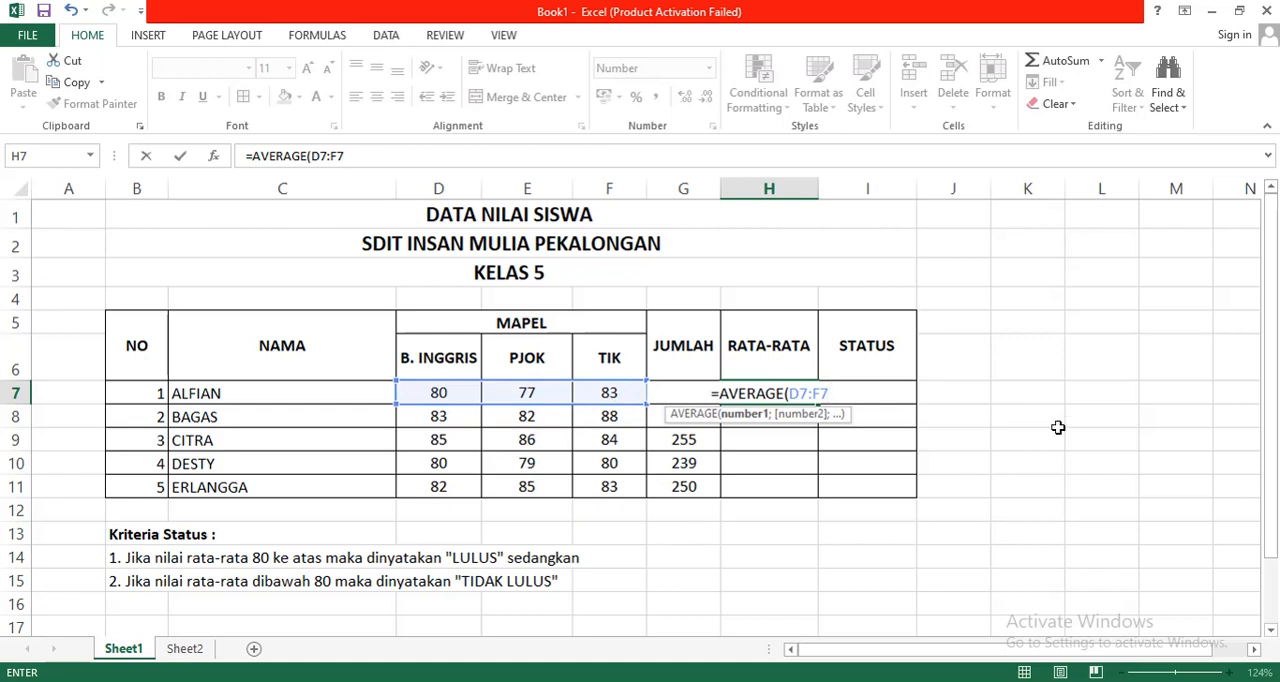
{"action": "type", "text": ")"}
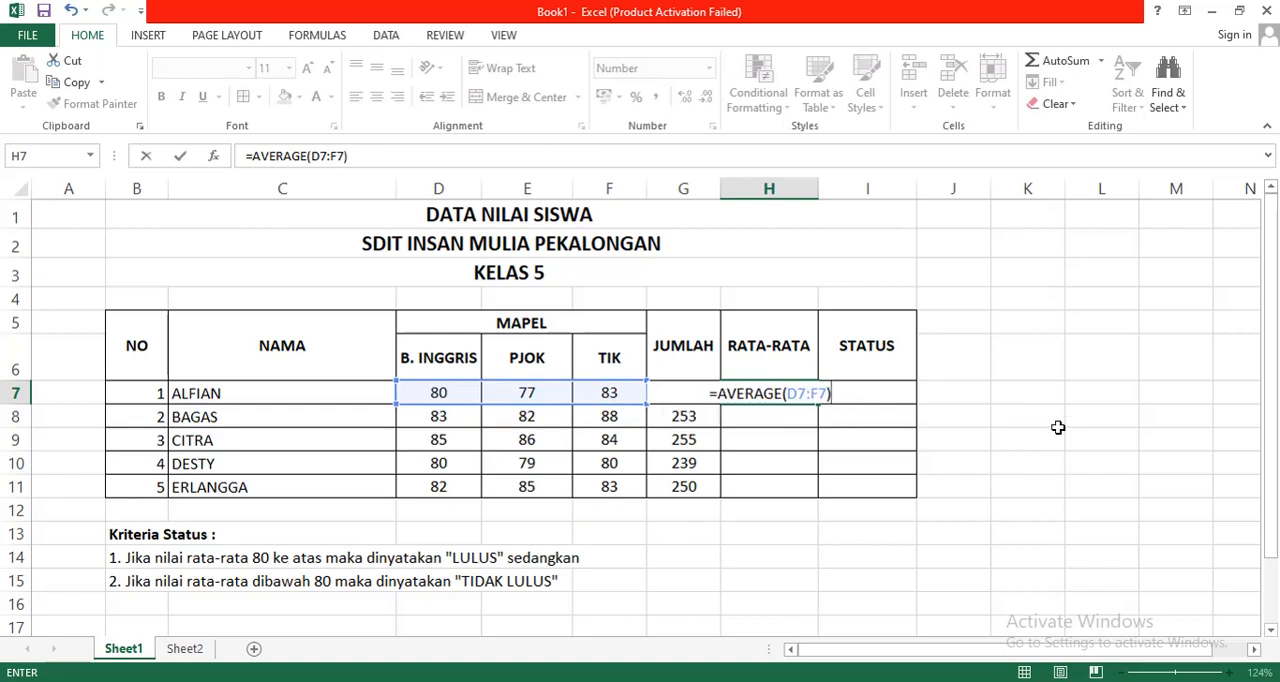
{"action": "key", "text": "Return"}
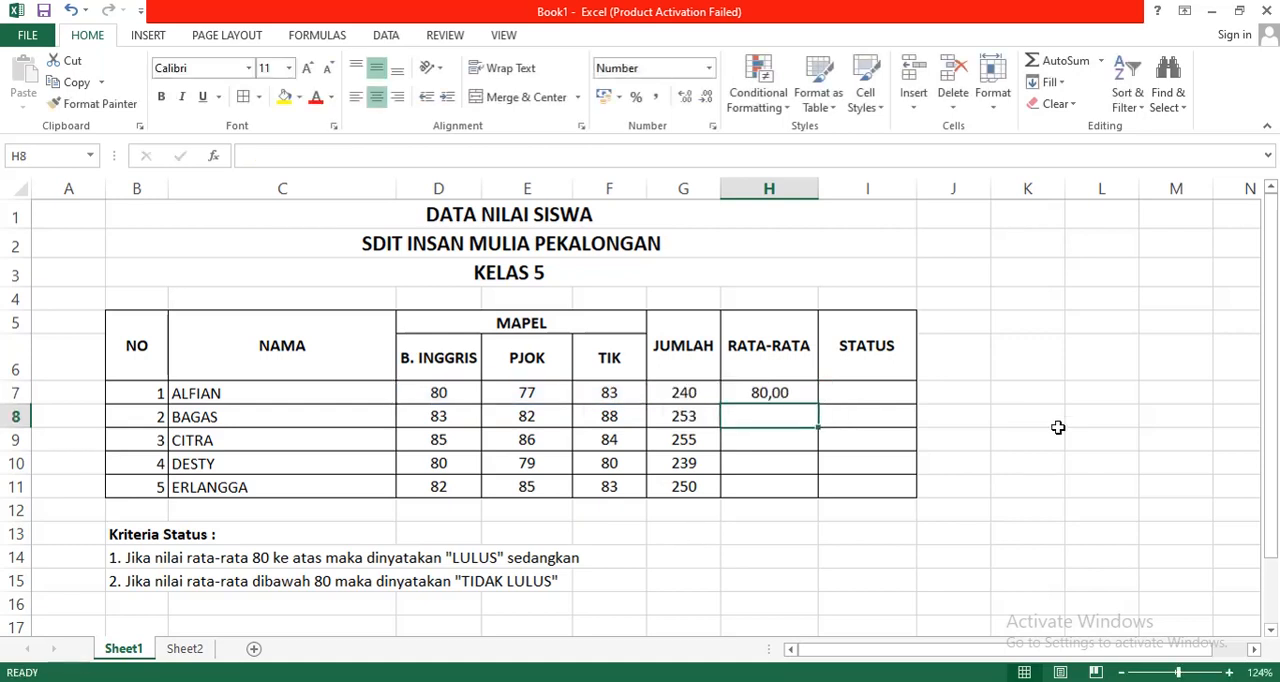
Step: Fill the AVERAGE formula from H7 down through H11 for the remaining students
{"action": "left_click", "coordinate": [797, 394]}
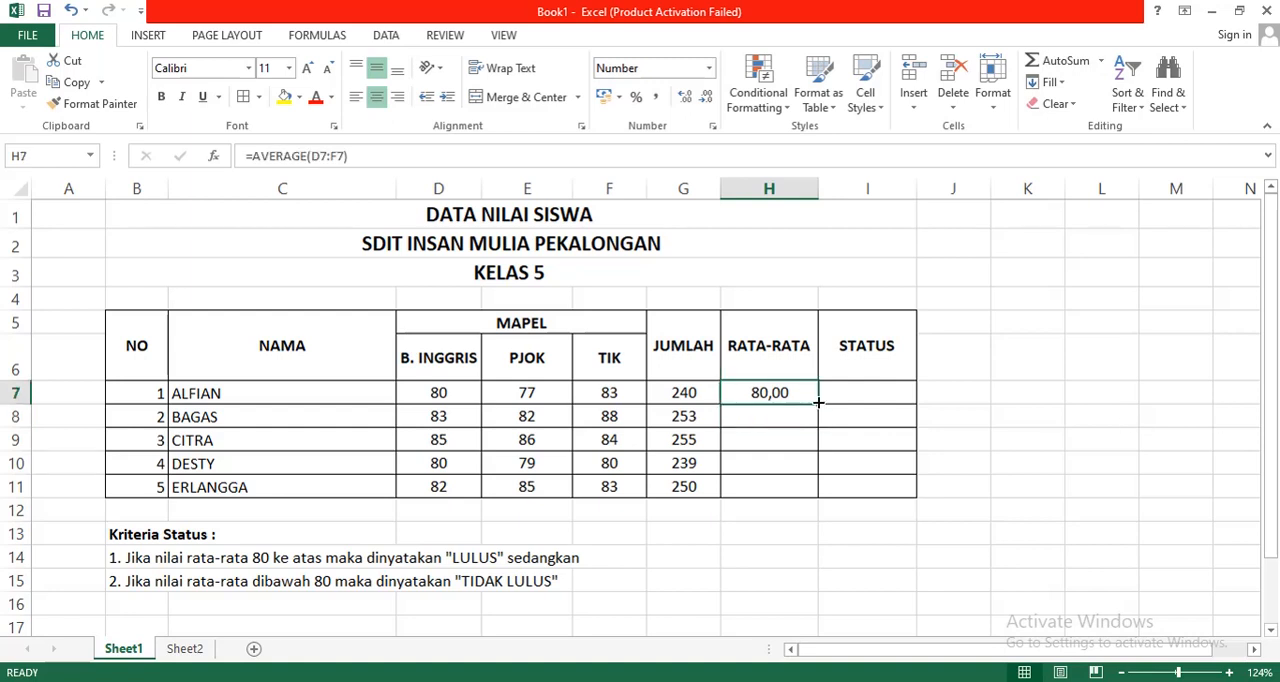
{"action": "left_click_drag", "start_coordinate": [818, 402], "coordinate": [818, 497]}
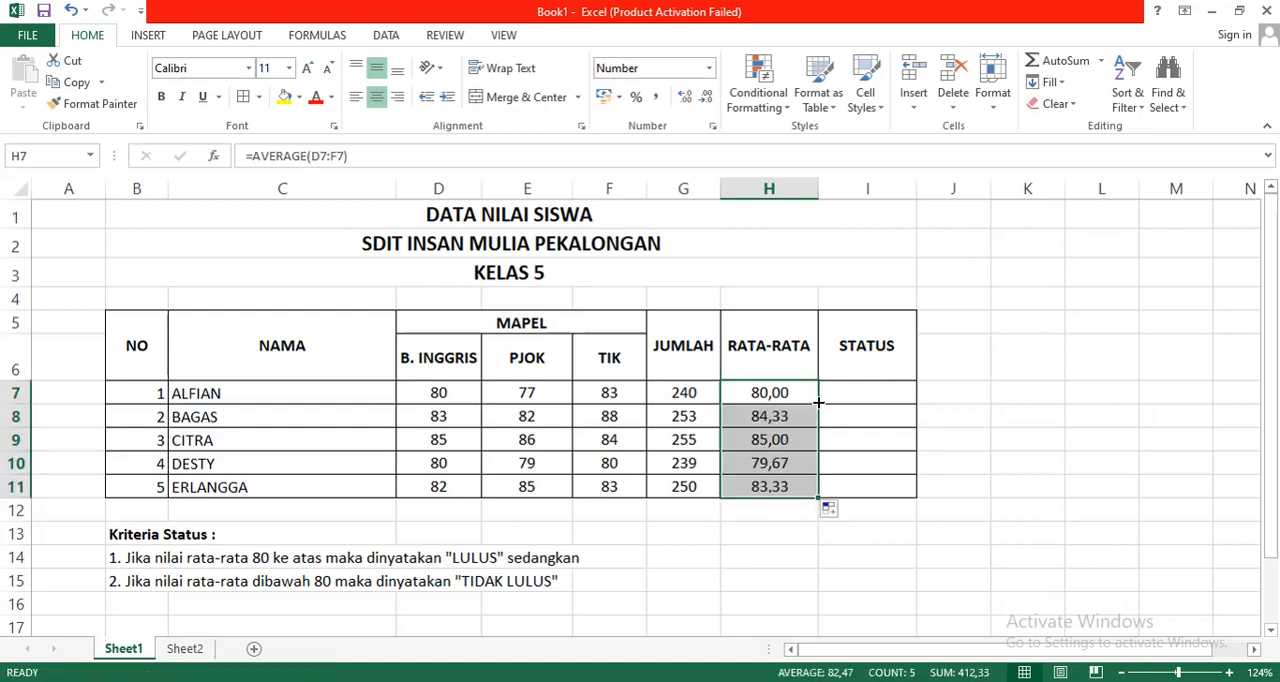
{"action": "left_click", "coordinate": [897, 561]}
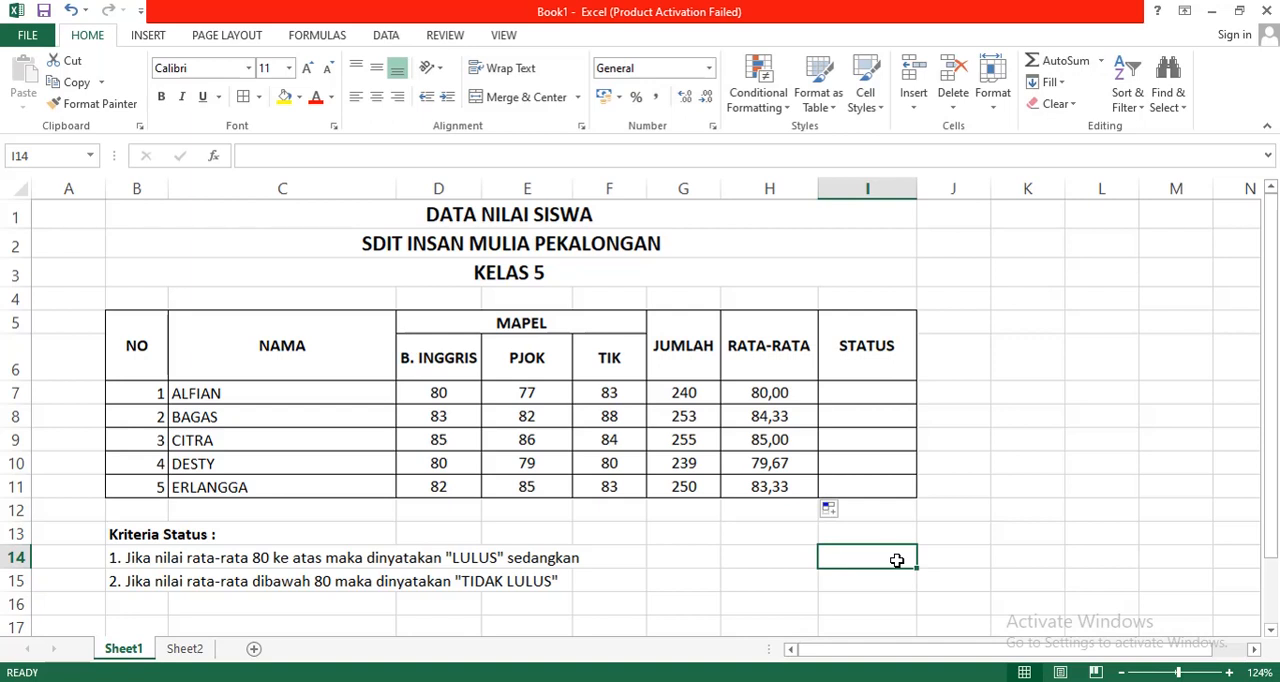
Step: Start an IF formula in the first student's STATUS cell, I7, with the logical test H7>80
{"action": "left_click", "coordinate": [871, 391]}
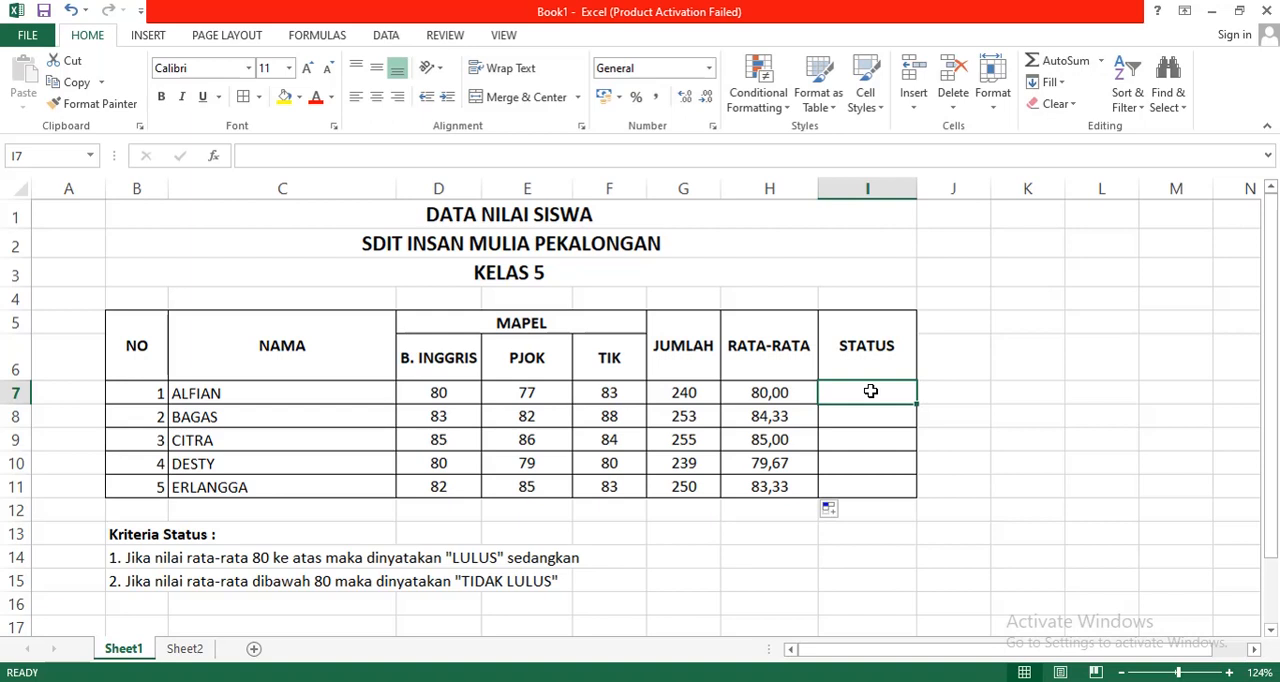
{"action": "left_click", "coordinate": [110, 532]}
{"action": "left_click", "coordinate": [94, 535]}
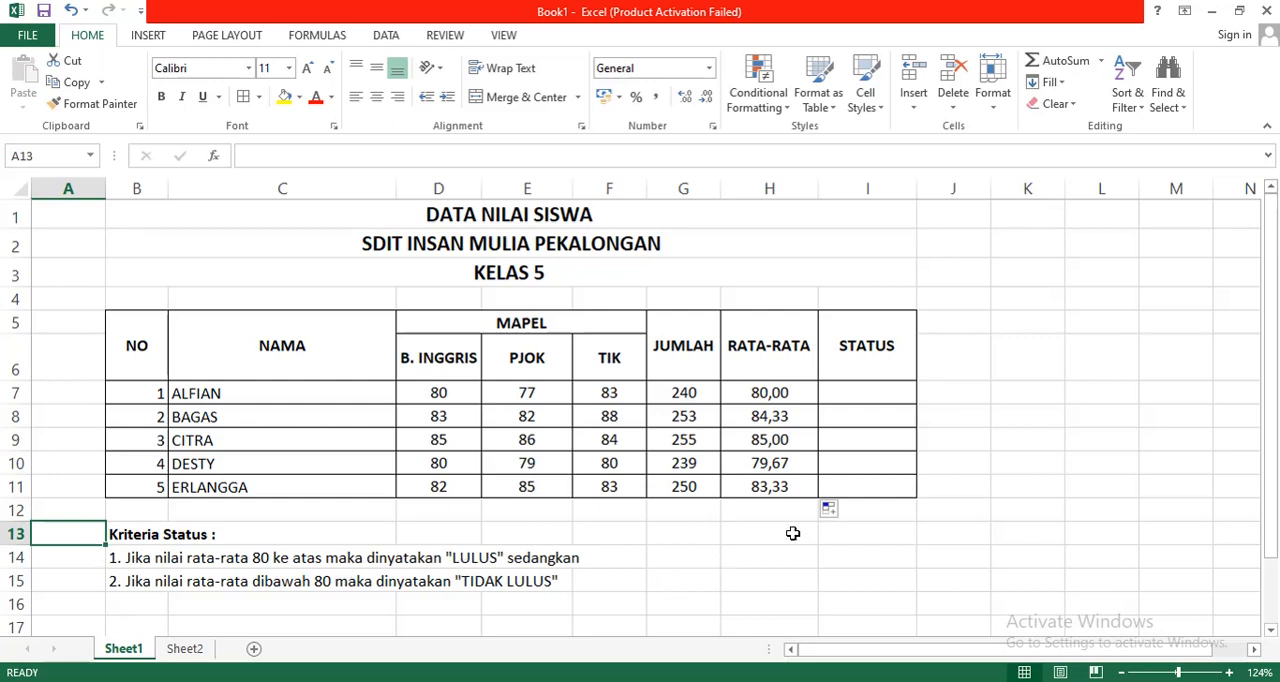
{"action": "left_click", "coordinate": [880, 396]}
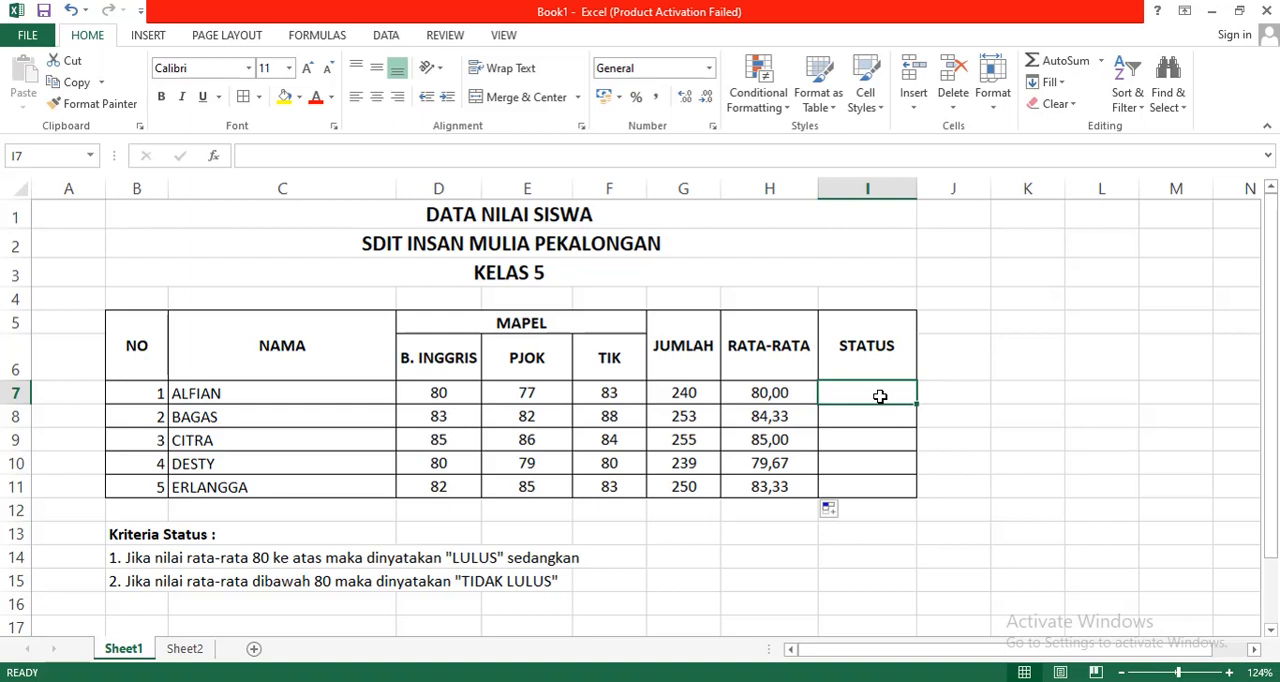
{"action": "type", "text": "="}
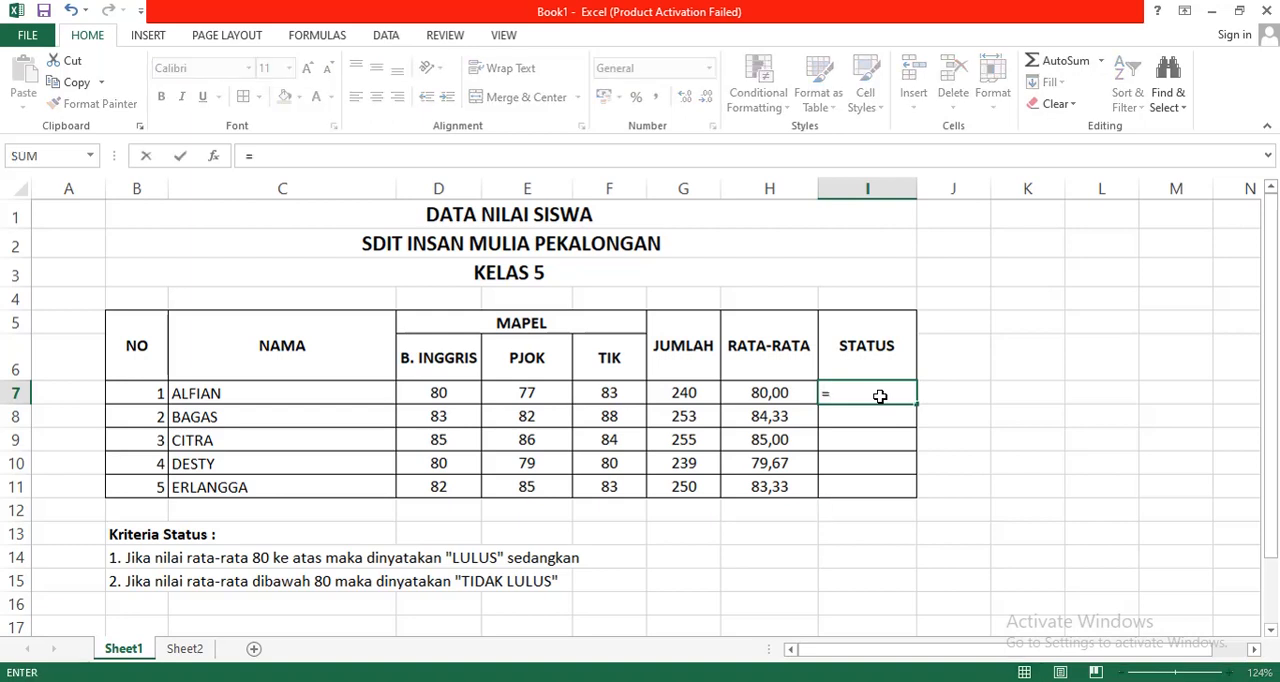
{"action": "type", "text": "IF"}
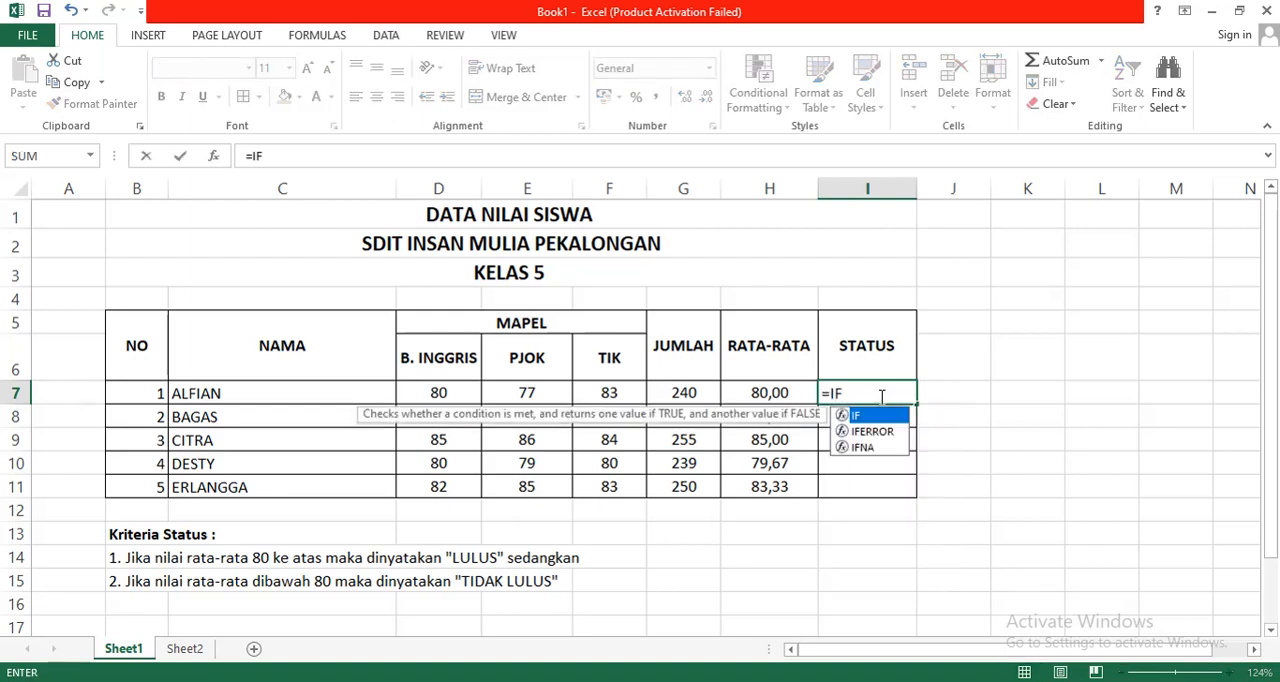
{"action": "type", "text": "("}
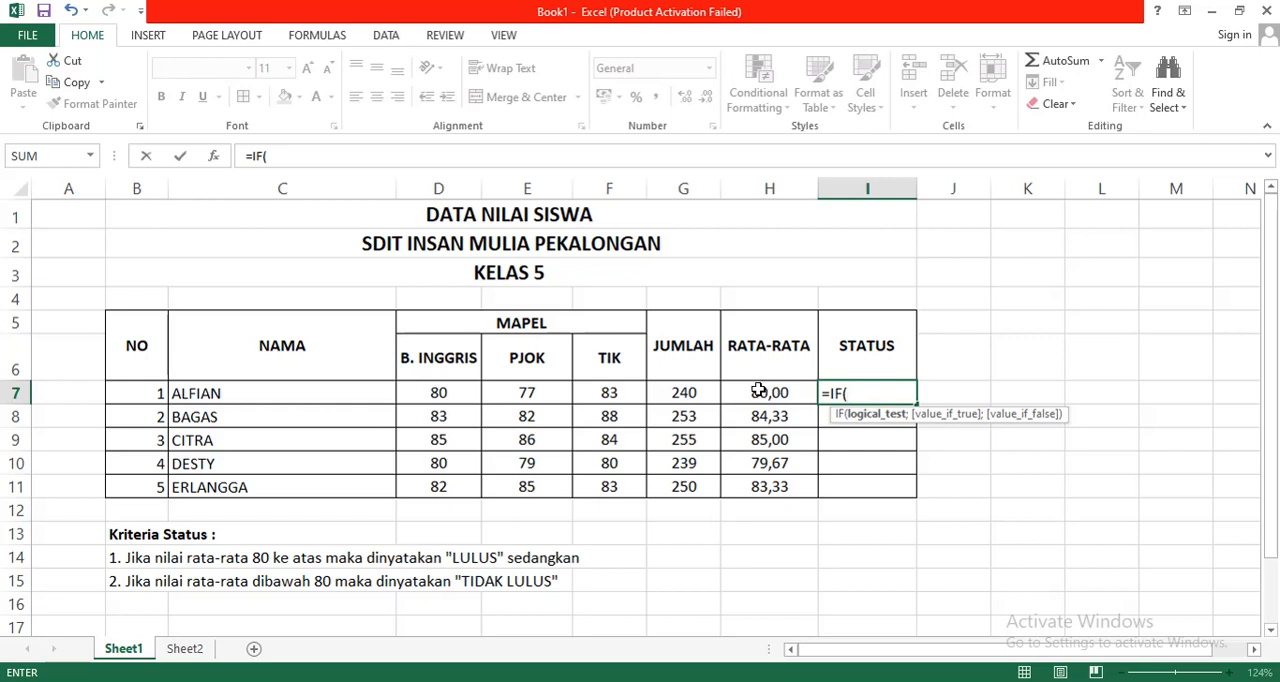
{"action": "left_click", "coordinate": [759, 390]}
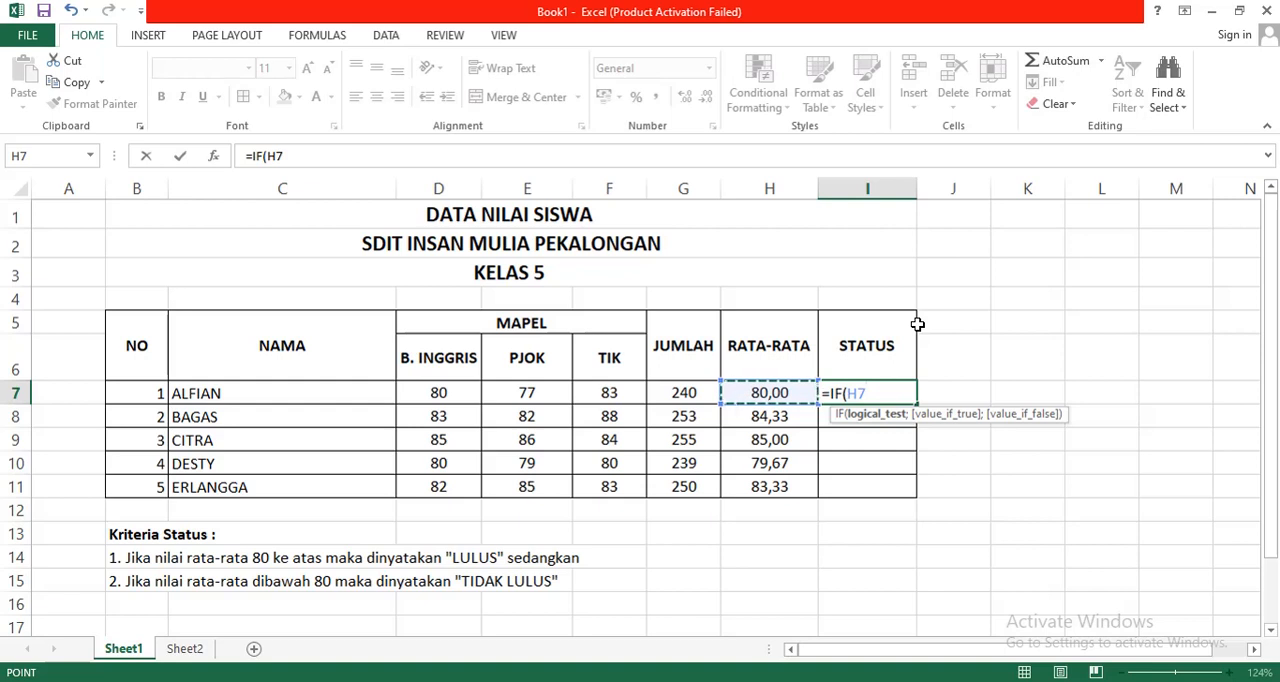
{"action": "type", "text": "<"}
{"action": "type", "text": "80"}
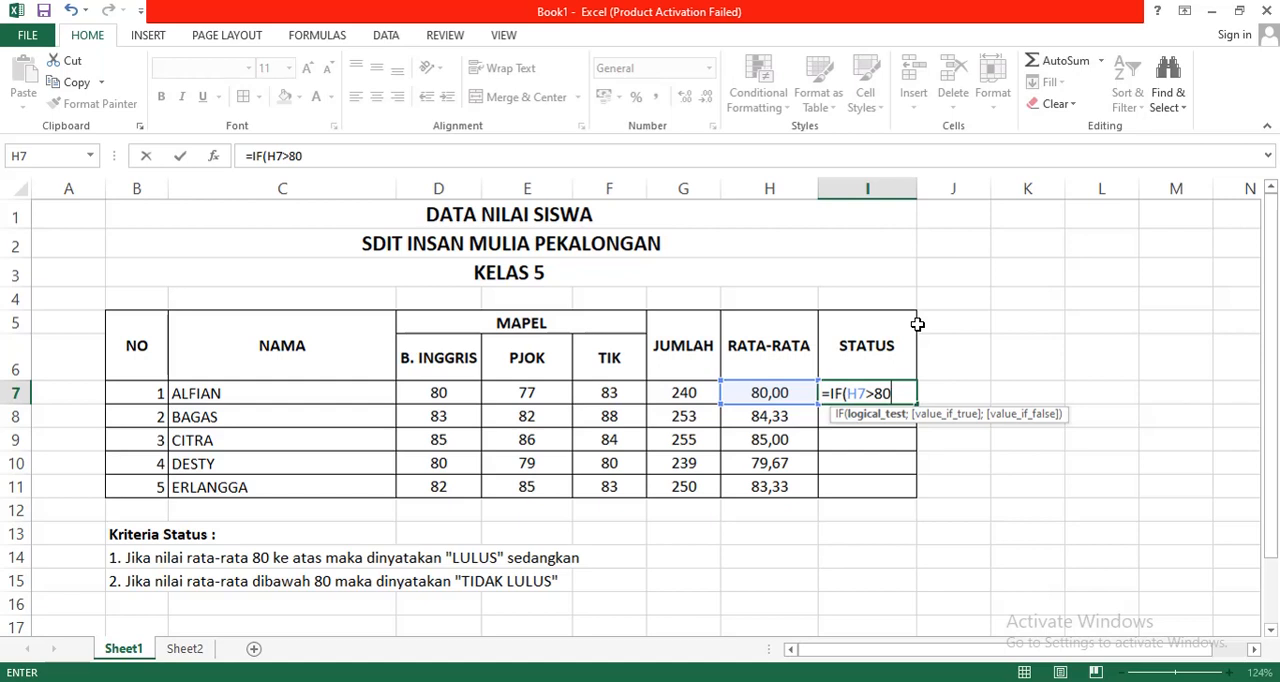
{"action": "type", "text": ";"}
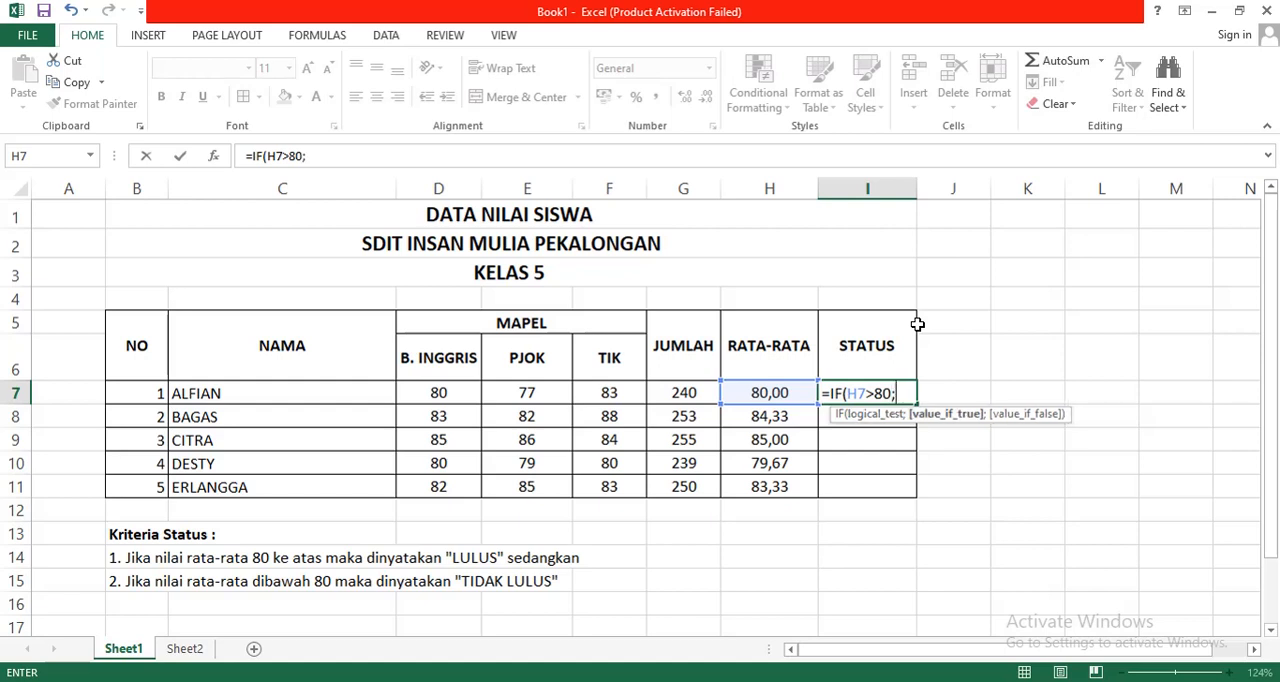
{"action": "type", "text": "\"LULUS"}
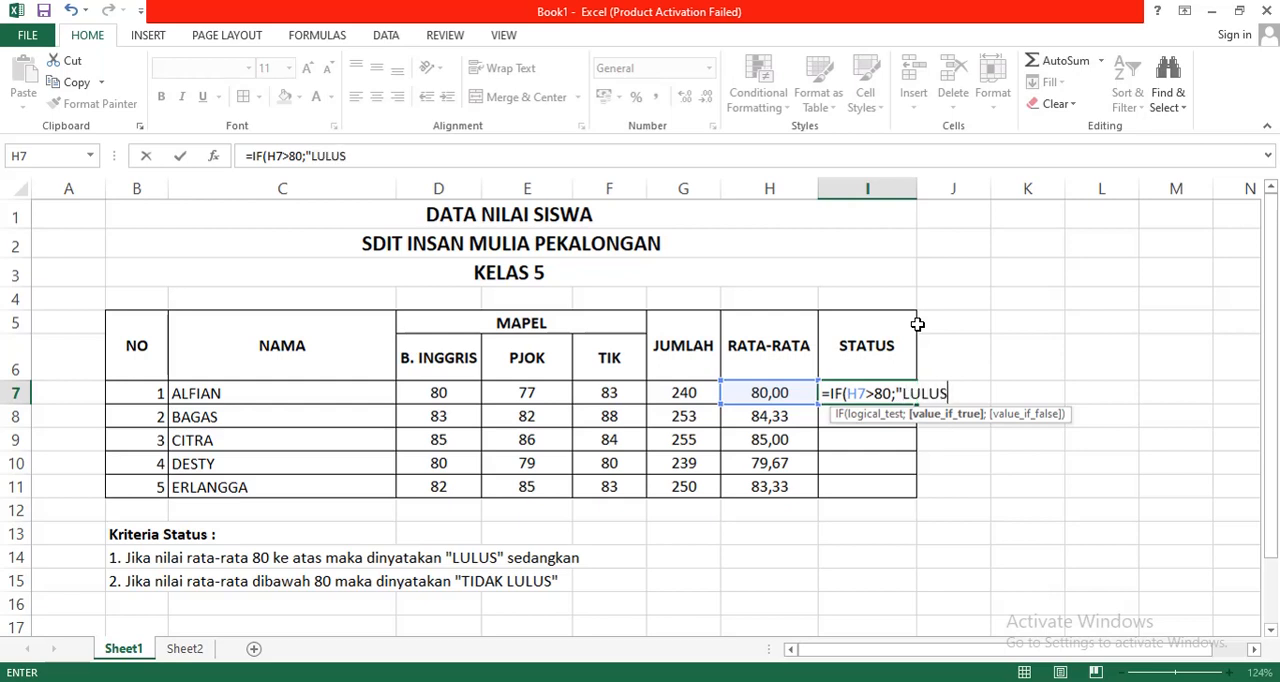
{"action": "type", "text": "\""}
Step: Complete the IF formula in I7 with "LULUS" as the true result and "TIDAK LULUS" as the false result
{"action": "type", "text": ";"}
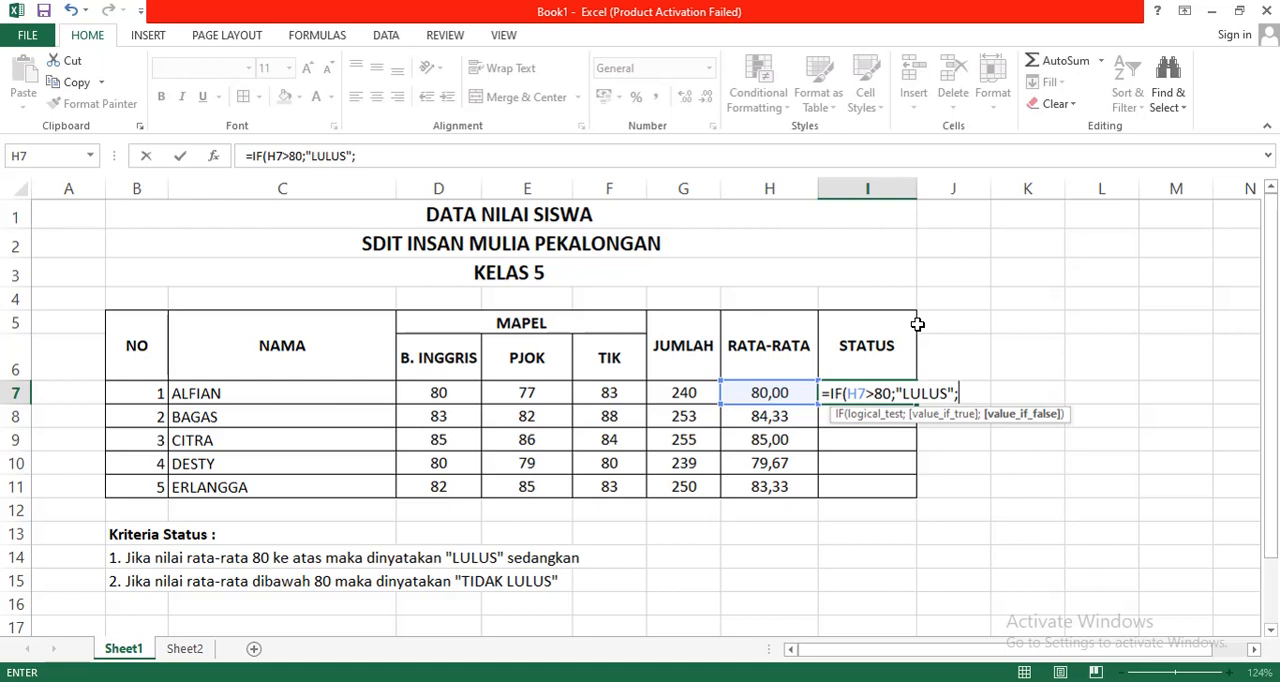
{"action": "type", "text": "\"TIDAL"}
{"action": "key", "text": "BackSpace"}
{"action": "type", "text": "K "}
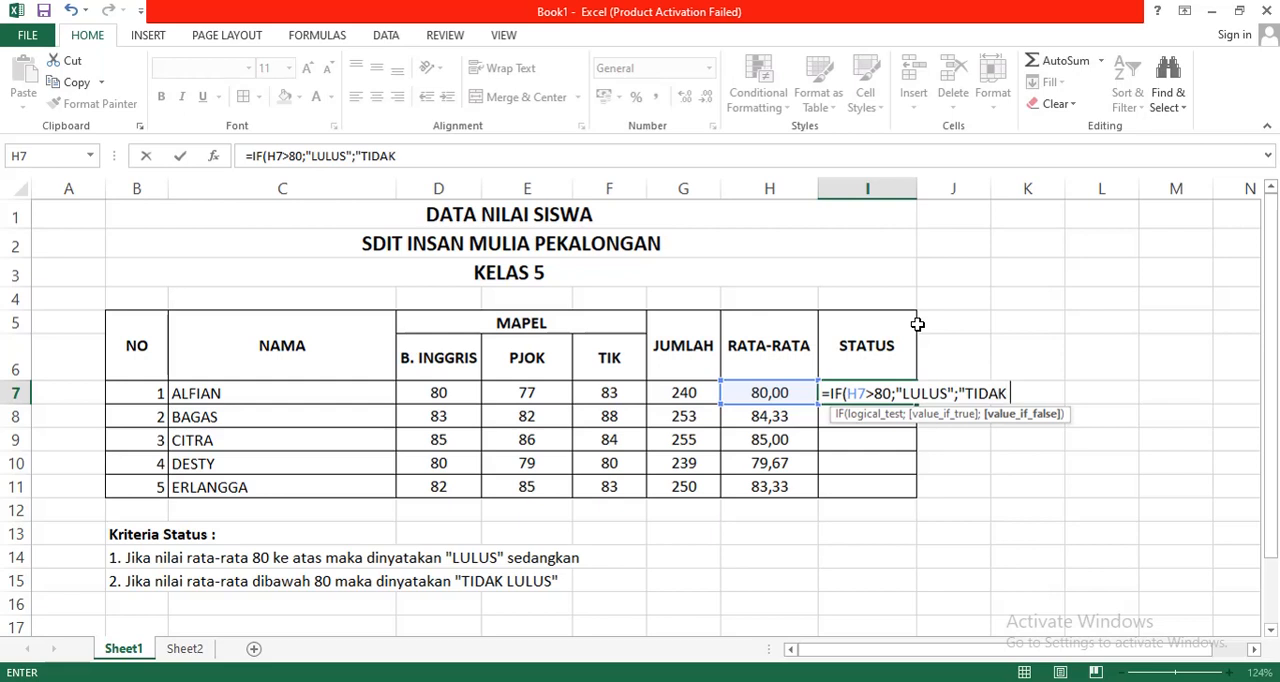
{"action": "type", "text": "LULUS\""}
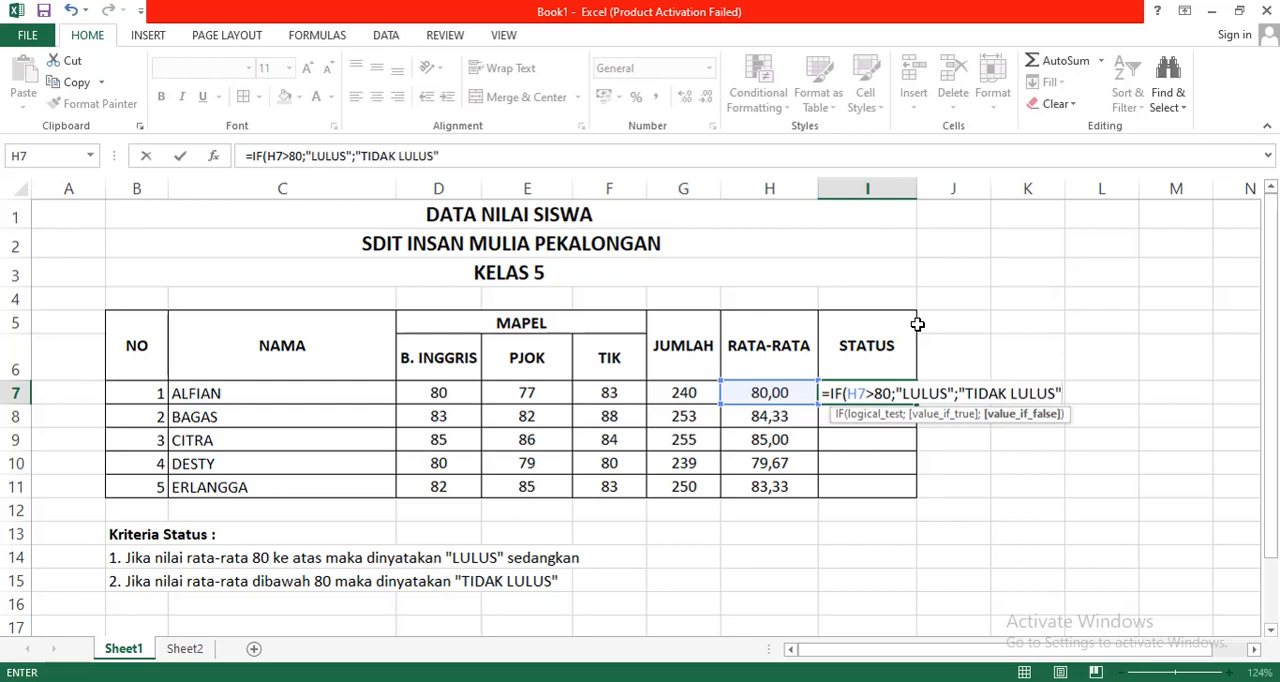
{"action": "type", "text": ")"}
{"action": "key", "text": "Return"}
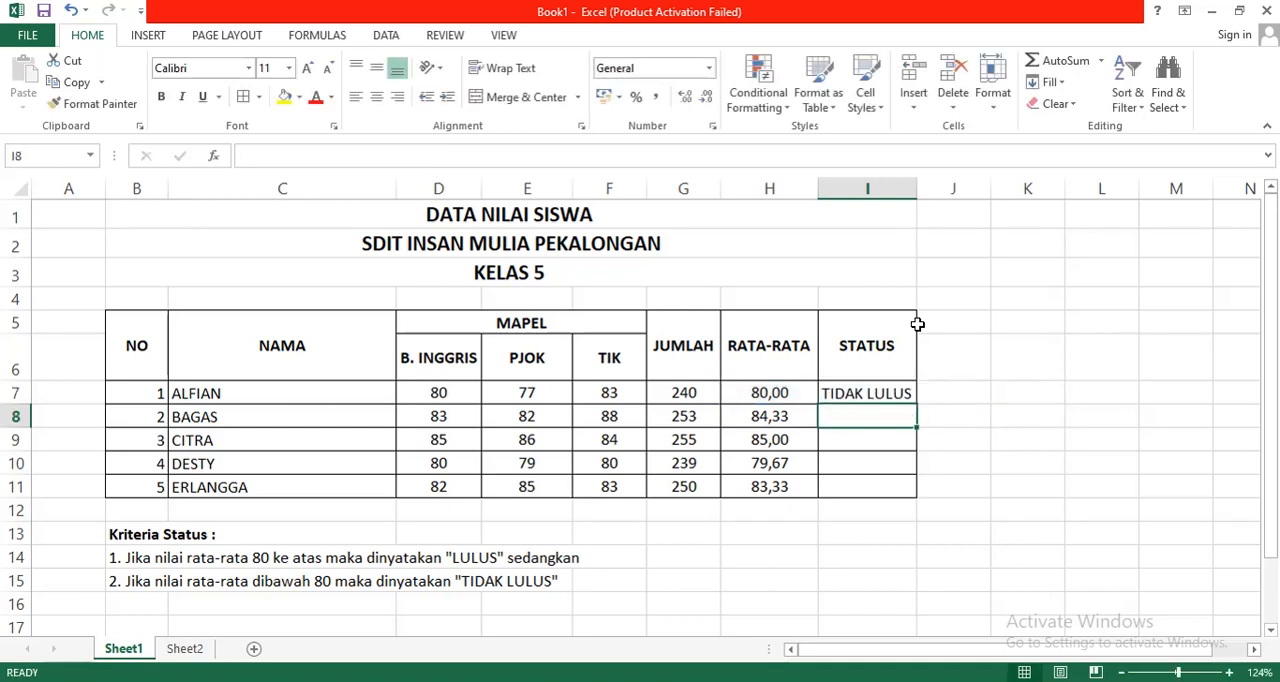
Step: Fill the IF formula from I7 down through I11 for the remaining students
{"action": "left_click", "coordinate": [870, 393]}
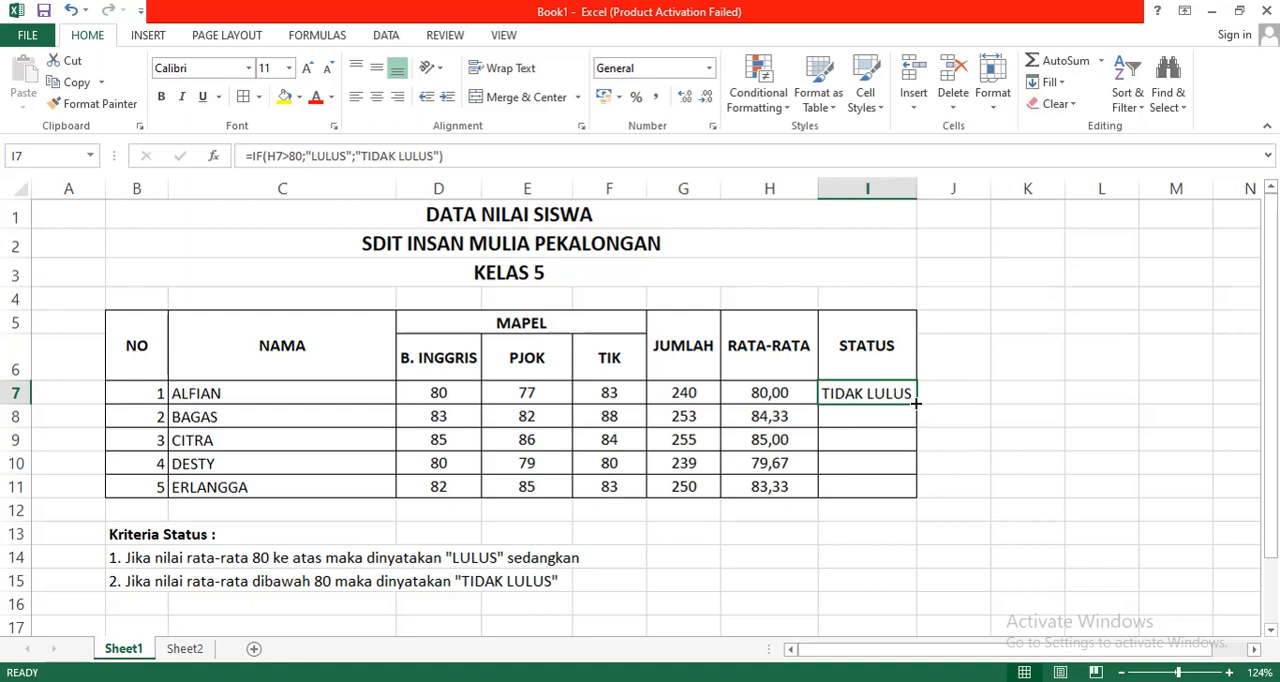
{"action": "double_click", "coordinate": [916, 402]}
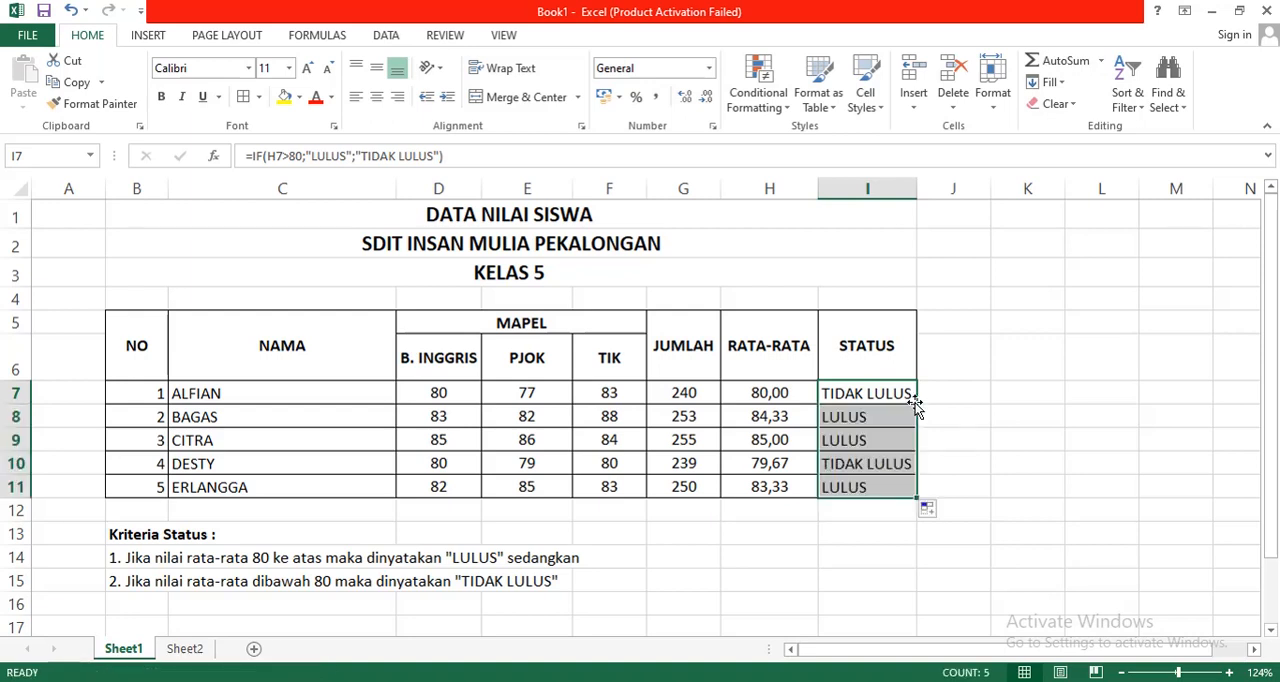
{"action": "left_click", "coordinate": [900, 423]}
{"action": "left_click", "coordinate": [982, 458]}
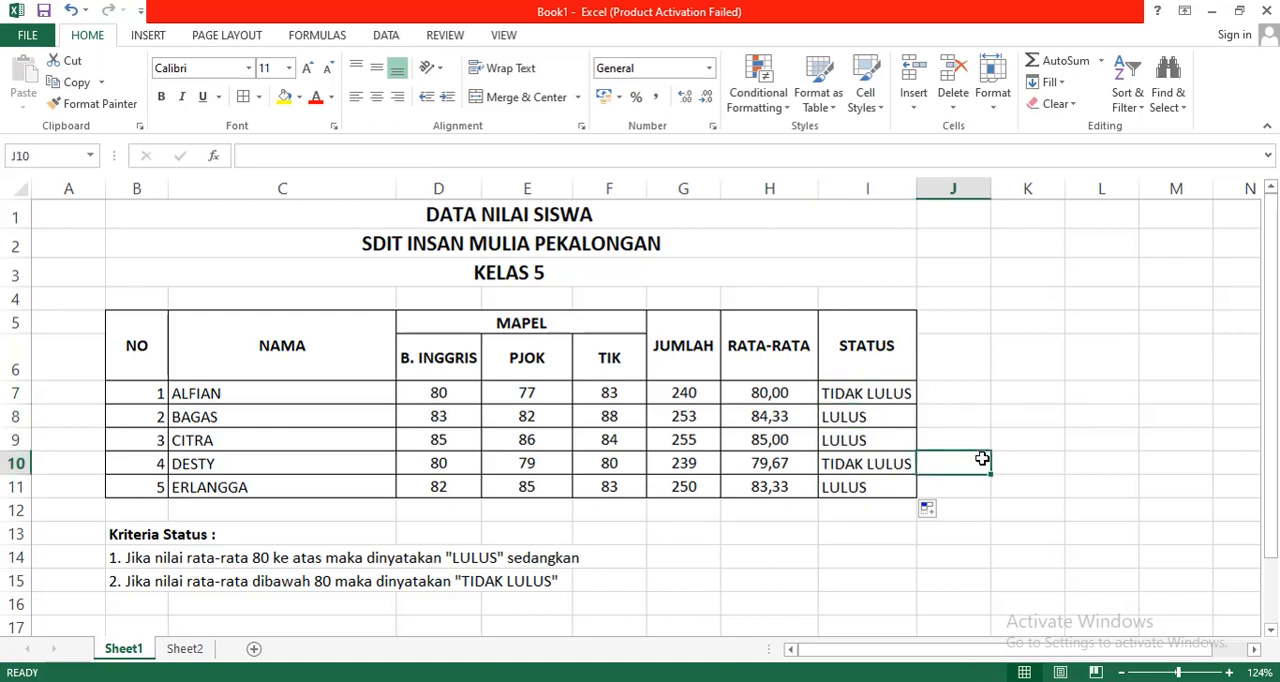
Step: Examine the STATUS formulas in I8, I10 and I11, and the full IF formula text in I7
{"action": "left_click", "coordinate": [886, 425]}
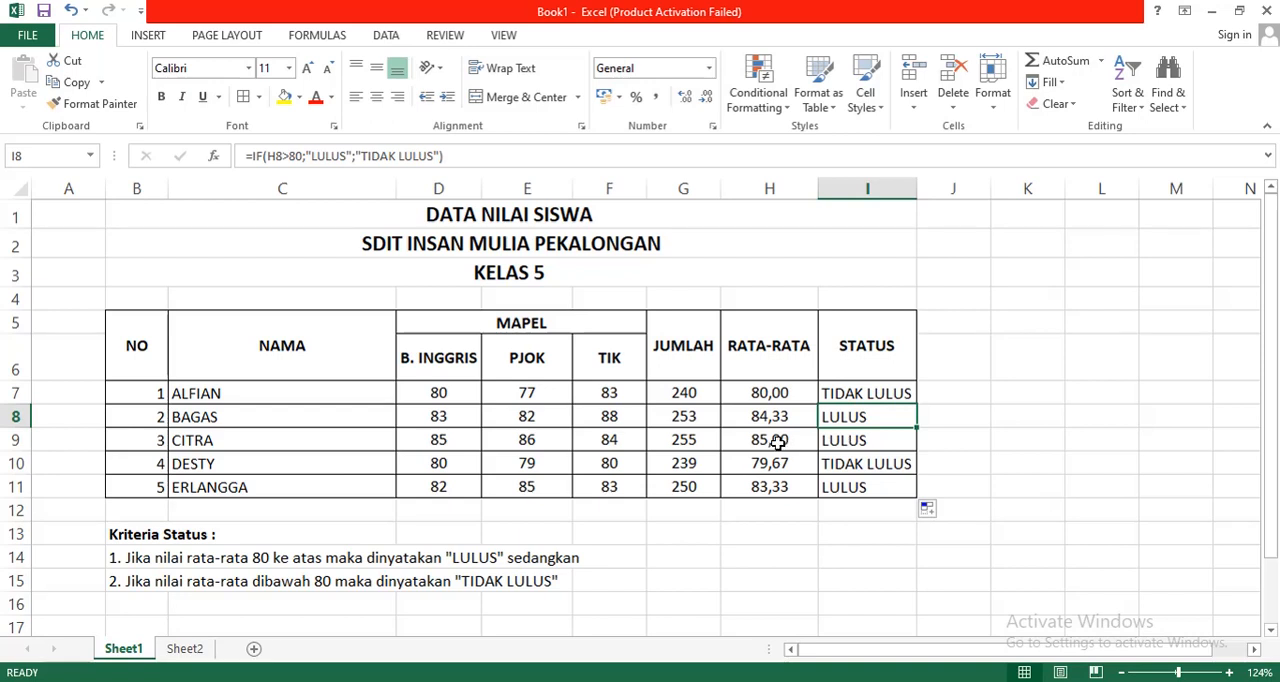
{"action": "left_click", "coordinate": [842, 466]}
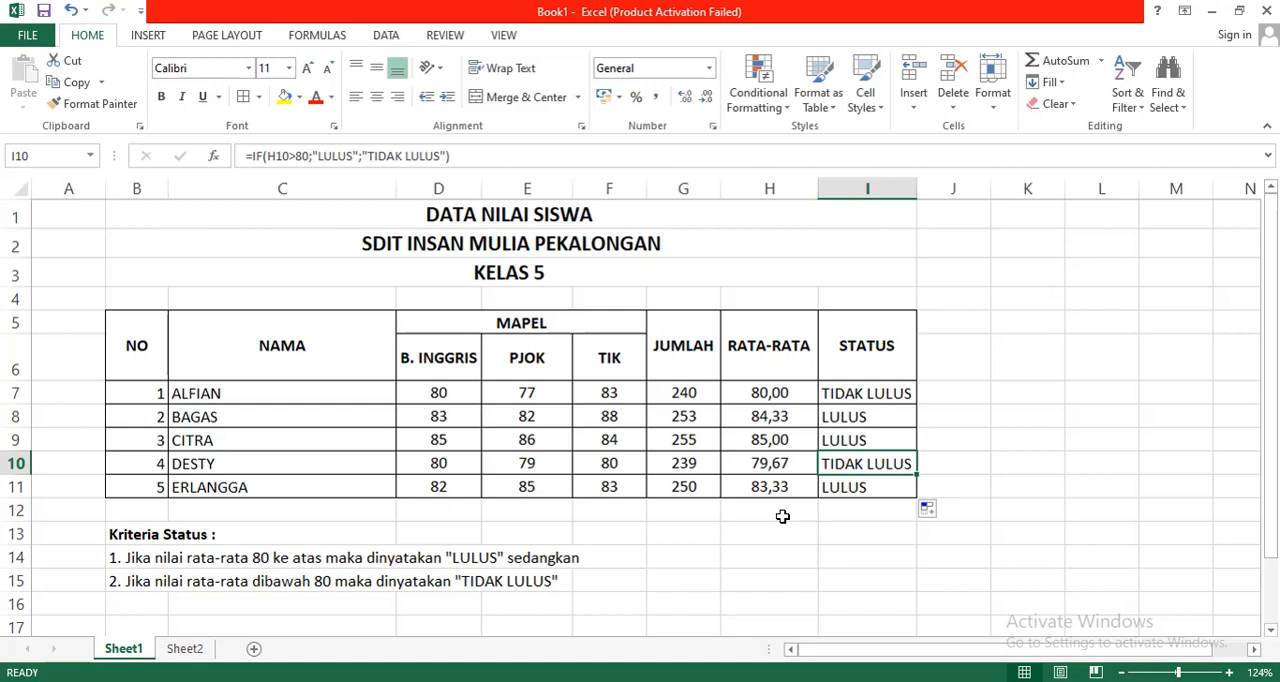
{"action": "left_click", "coordinate": [835, 488]}
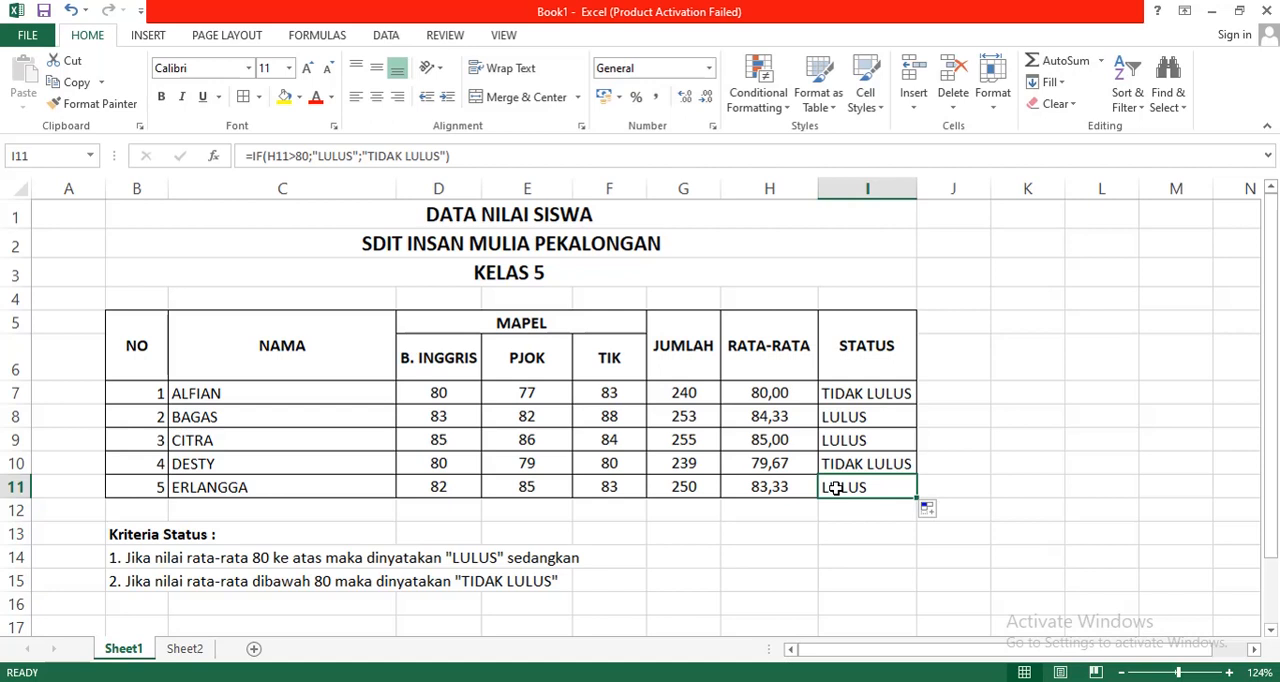
{"action": "left_click", "coordinate": [797, 552]}
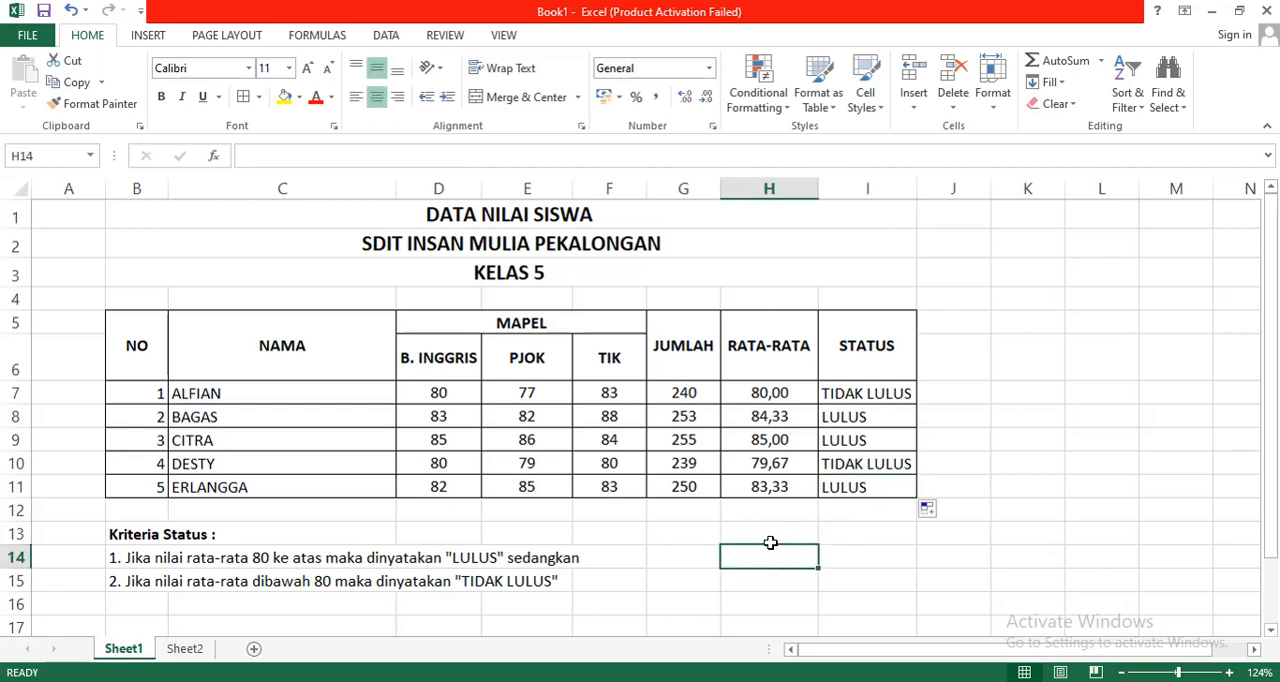
{"action": "left_click", "coordinate": [706, 537]}
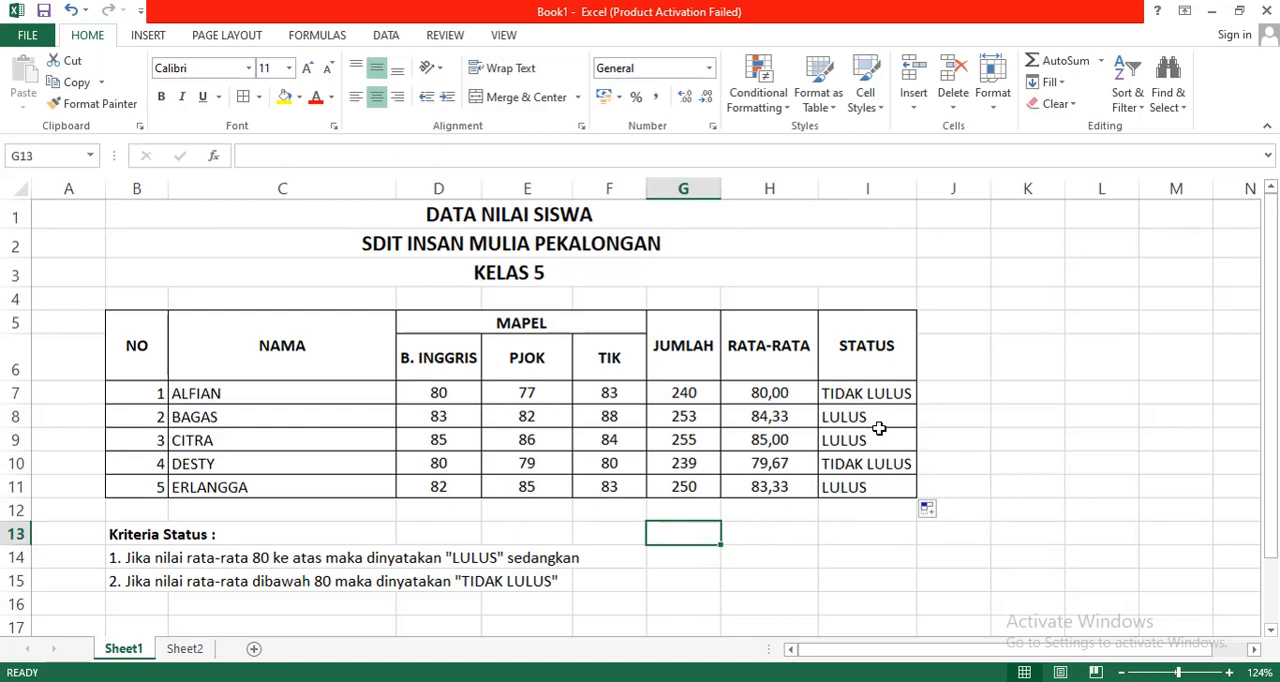
{"action": "left_click", "coordinate": [871, 393]}
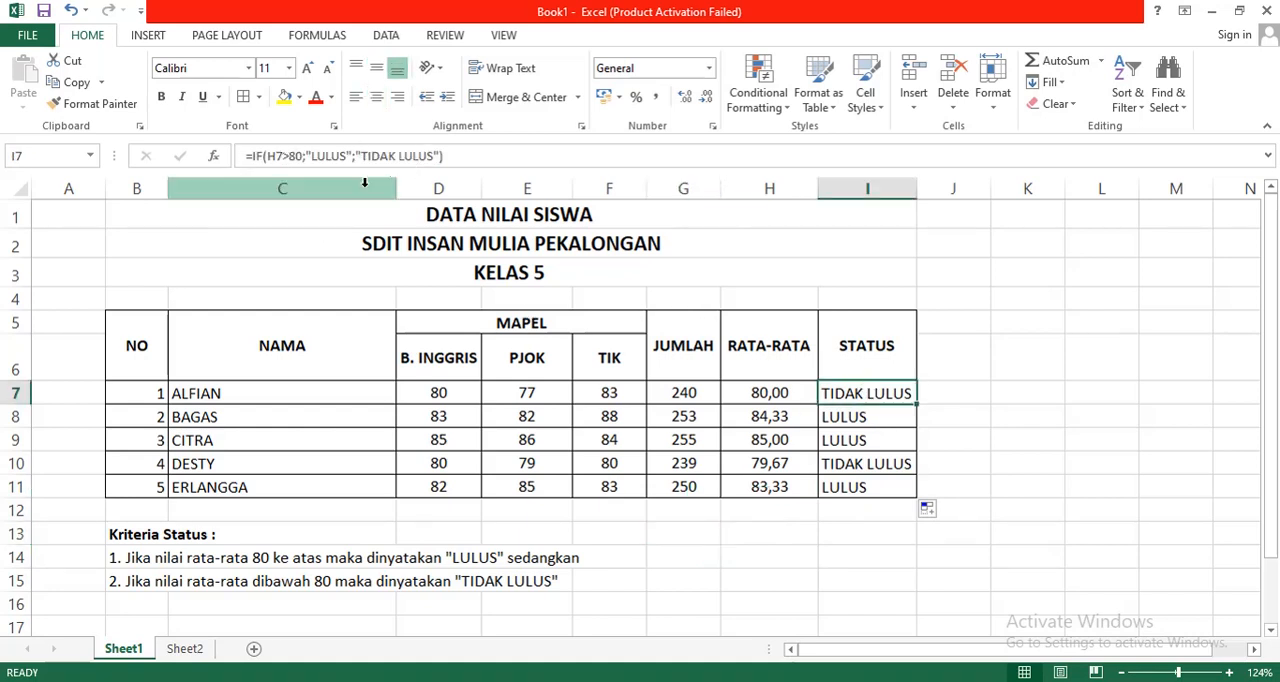
{"action": "left_click", "coordinate": [471, 158]}
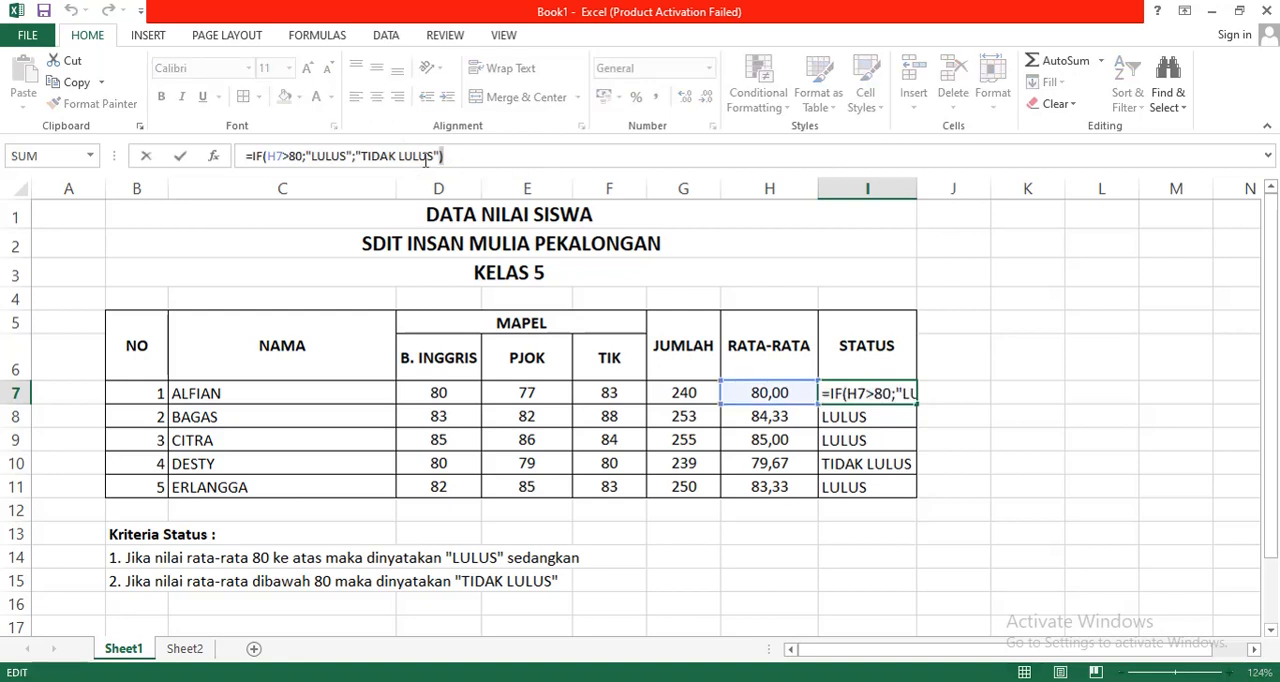
{"action": "left_click_drag", "start_coordinate": [444, 156], "coordinate": [229, 175]}
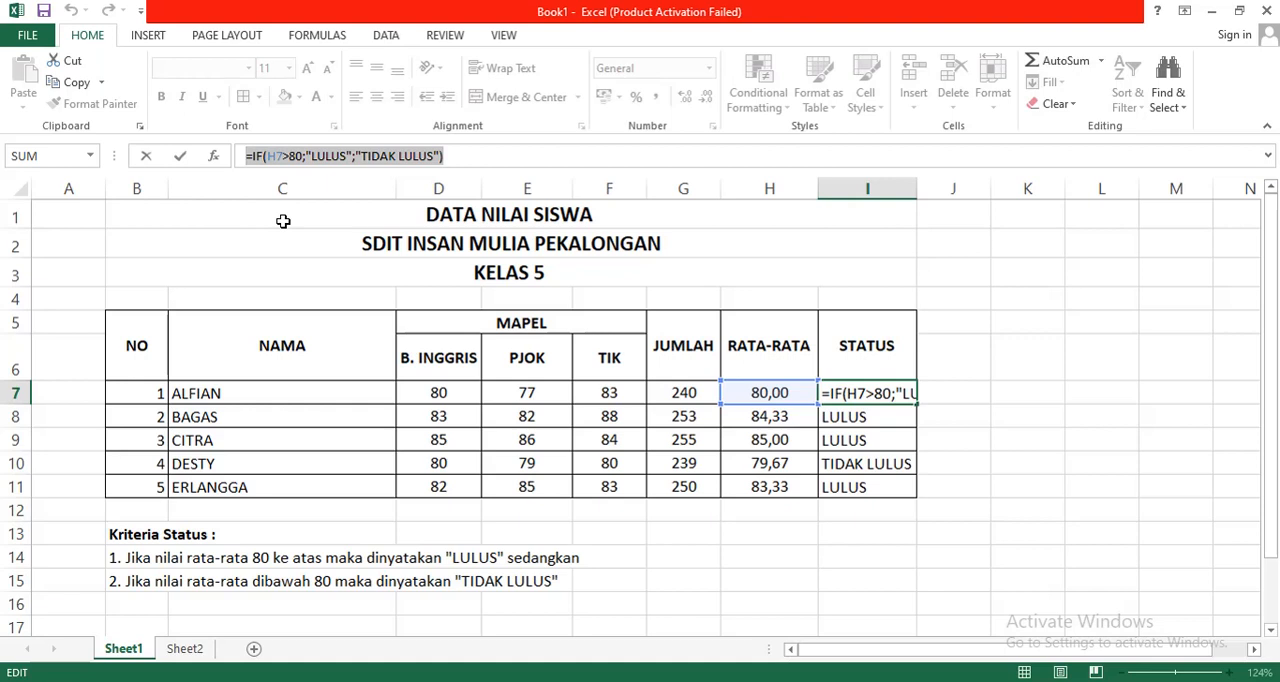
Step: Clear the IF formula from the first student's STATUS cell, I7
{"action": "type", "text": "="}
{"action": "left_click", "coordinate": [998, 414]}
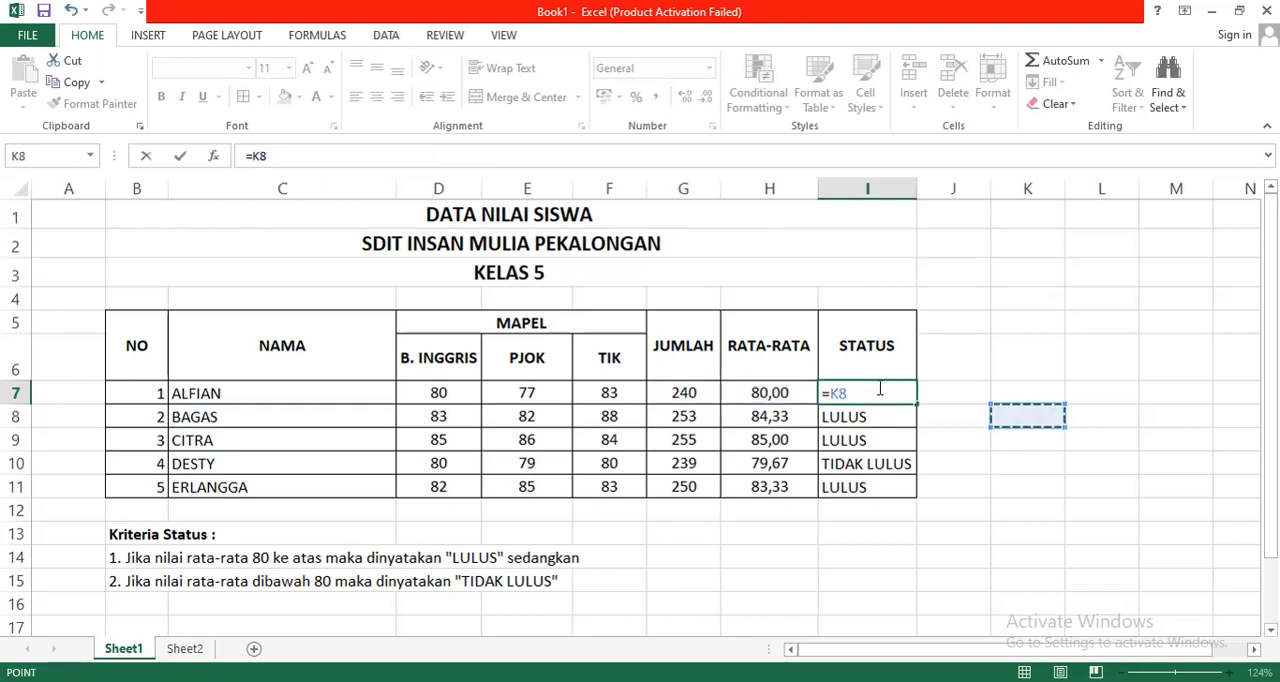
{"action": "key", "text": "BackSpace"}
{"action": "key", "text": "BackSpace"}
{"action": "key", "text": "BackSpace"}
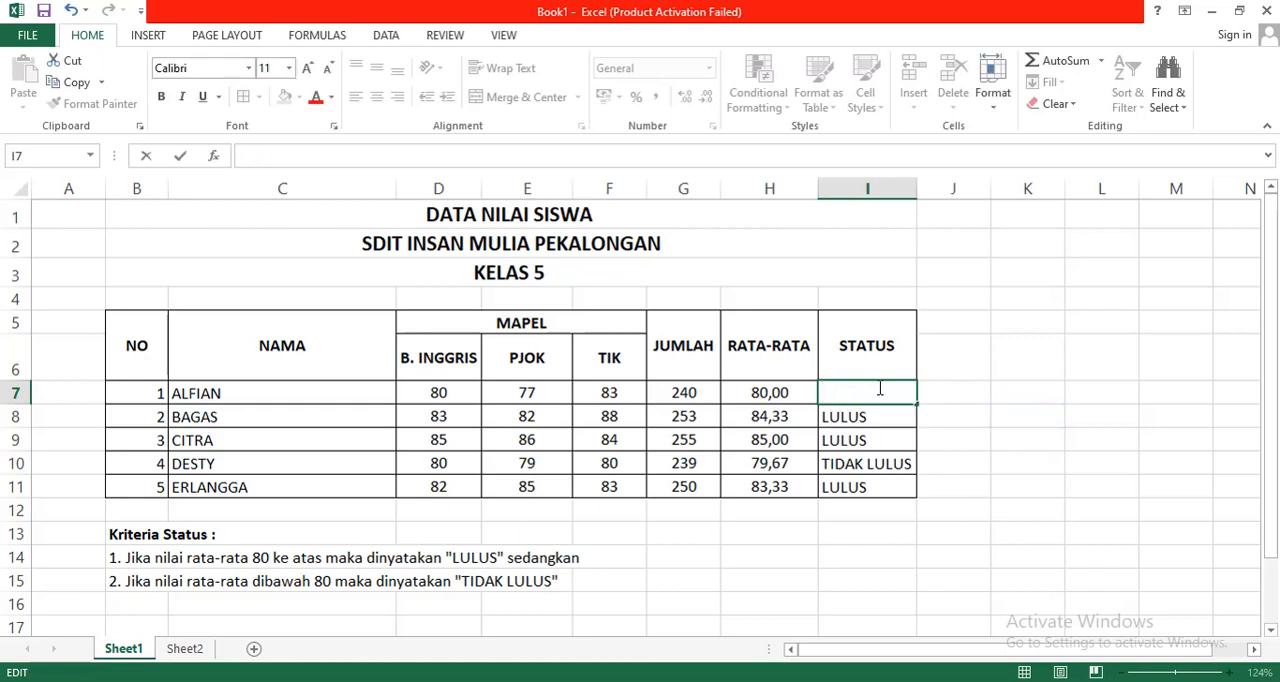
{"action": "key", "text": "Return"}
Step: Restore the STATUS formula in I7 by copying it from I8
{"action": "key", "text": "ctrl+c"}
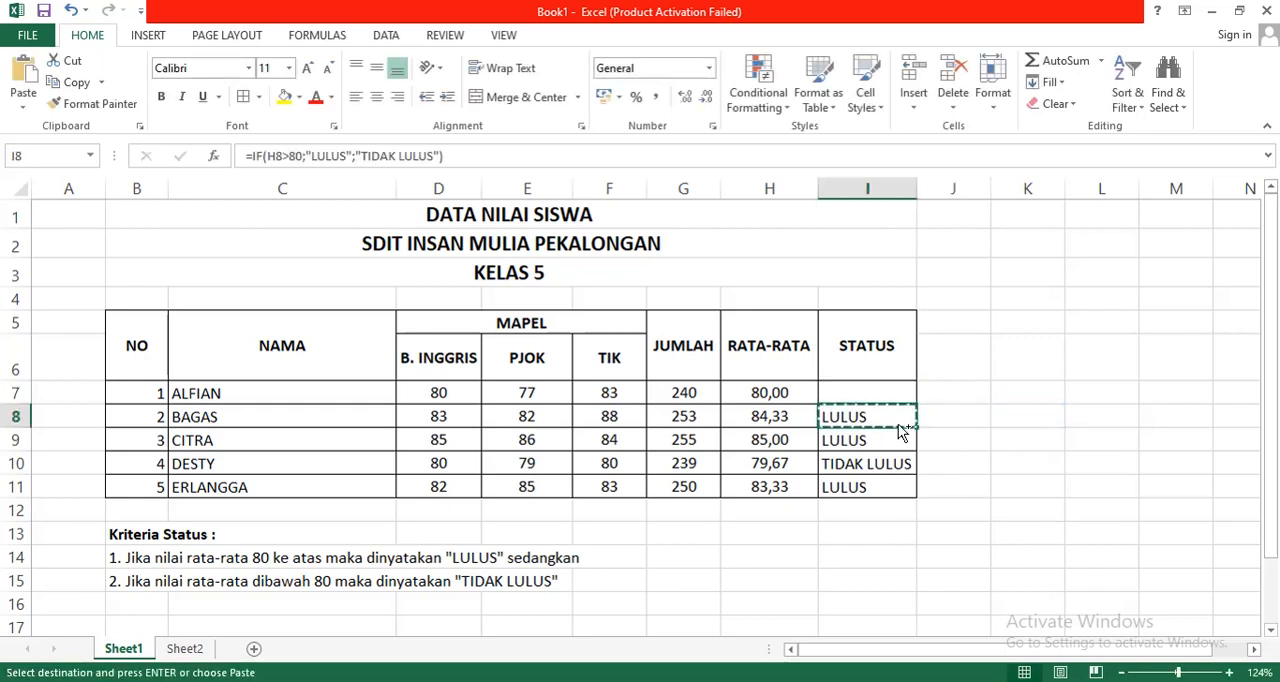
{"action": "key", "text": "Up"}
{"action": "key", "text": "ctrl+v"}
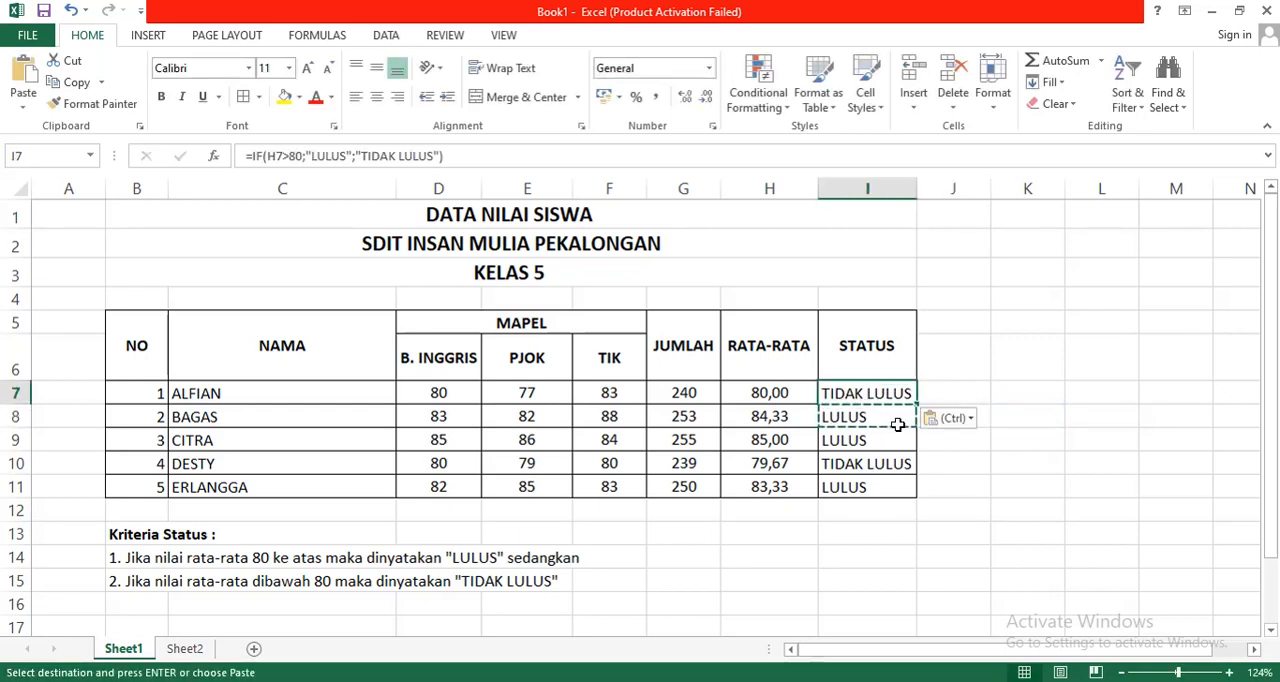
{"action": "key", "text": "Escape"}
{"action": "key", "text": "Down"}
{"action": "key", "text": "Down"}
{"action": "key", "text": "Down"}
{"action": "key", "text": "Down"}
{"action": "key", "text": "Down"}
{"action": "key", "text": "Down"}
{"action": "key", "text": "Down"}
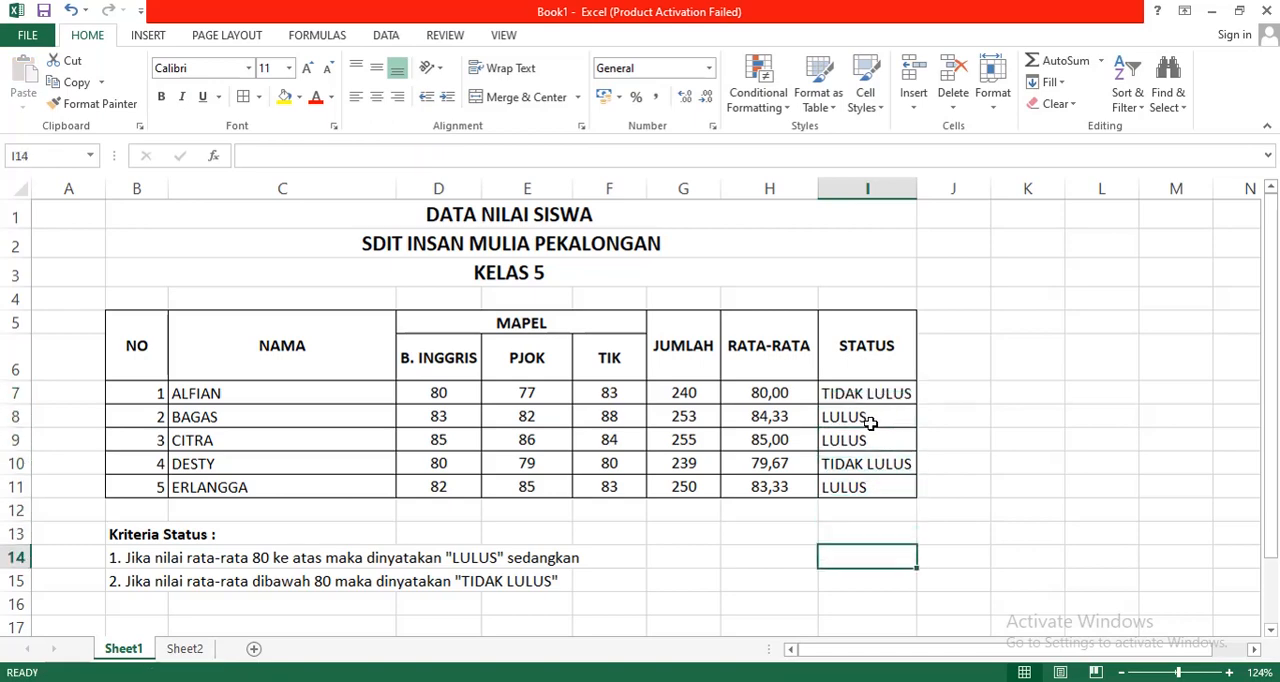
Step: Switch to Sheet2 and examine the TIK grade table with its empty STATUS column and the Kriteria Status rules
{"action": "left_click", "coordinate": [186, 650]}
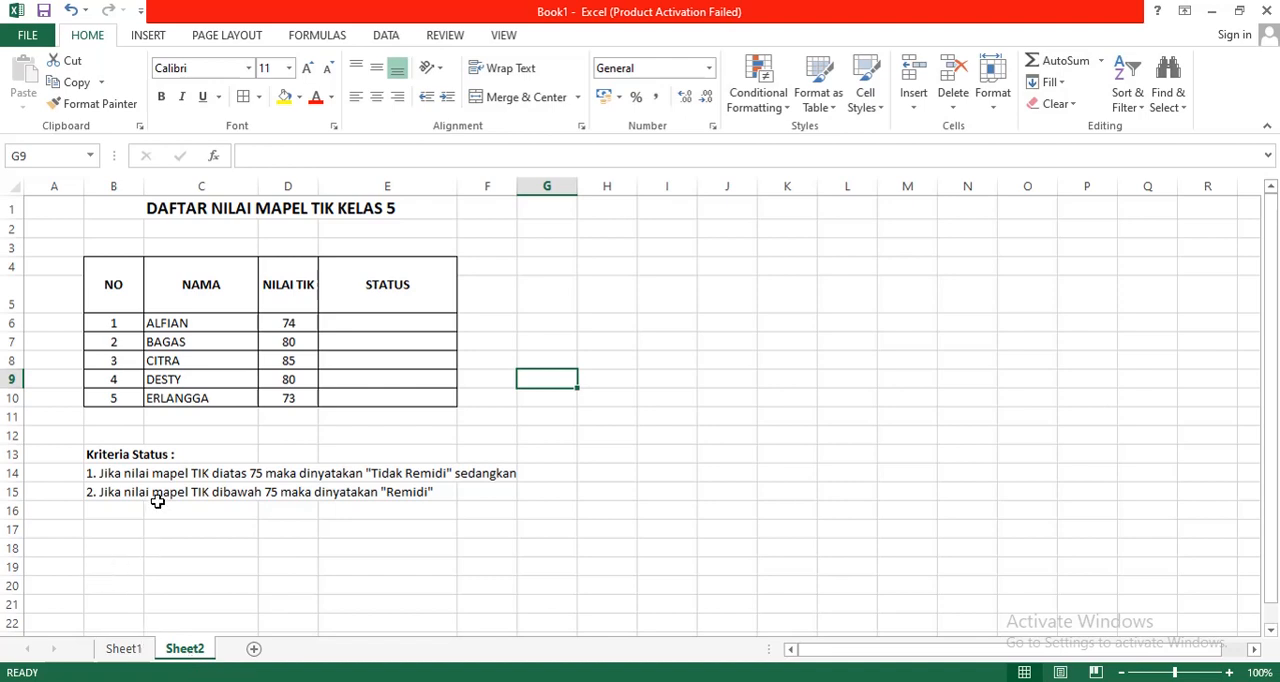
{"action": "left_click", "coordinate": [266, 230]}
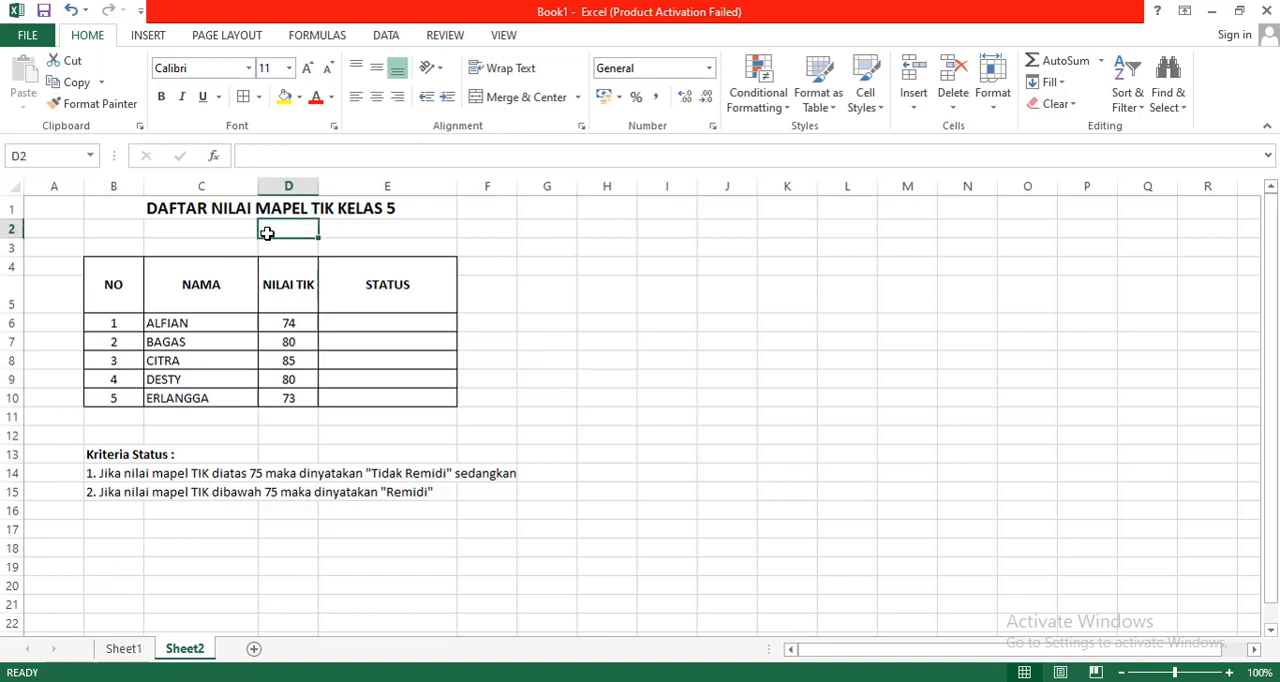
{"action": "left_click", "coordinate": [509, 248]}
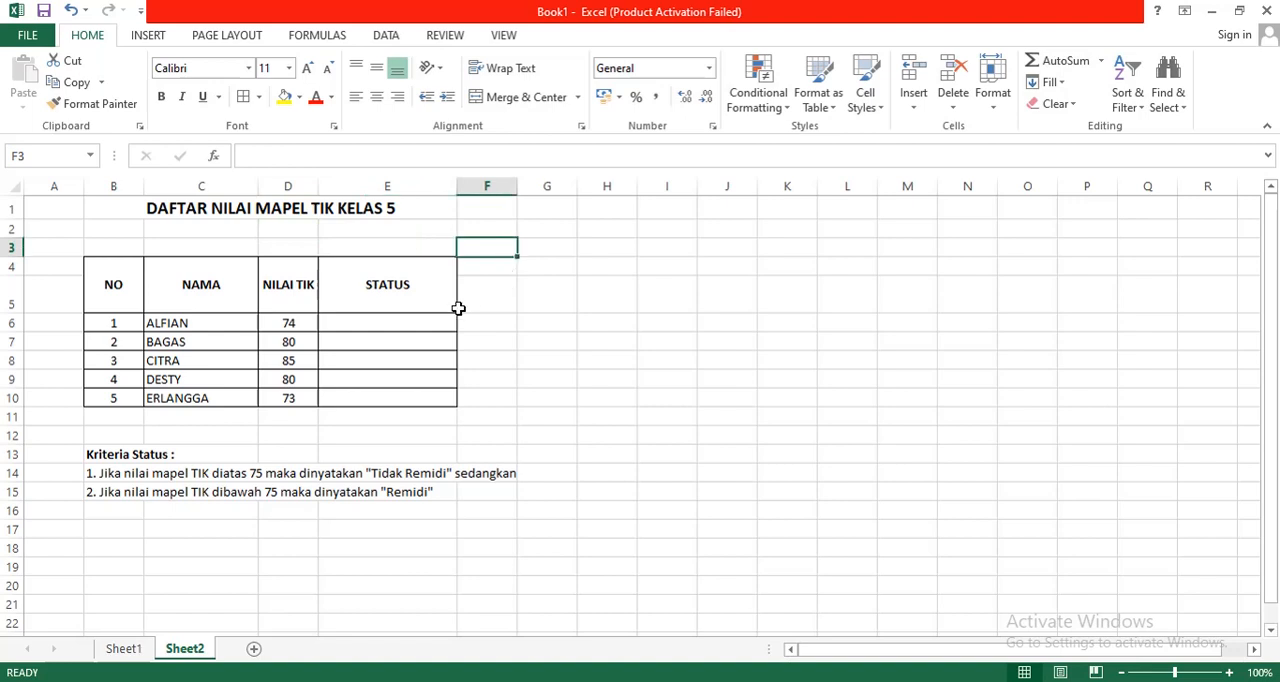
{"action": "left_click", "coordinate": [63, 268]}
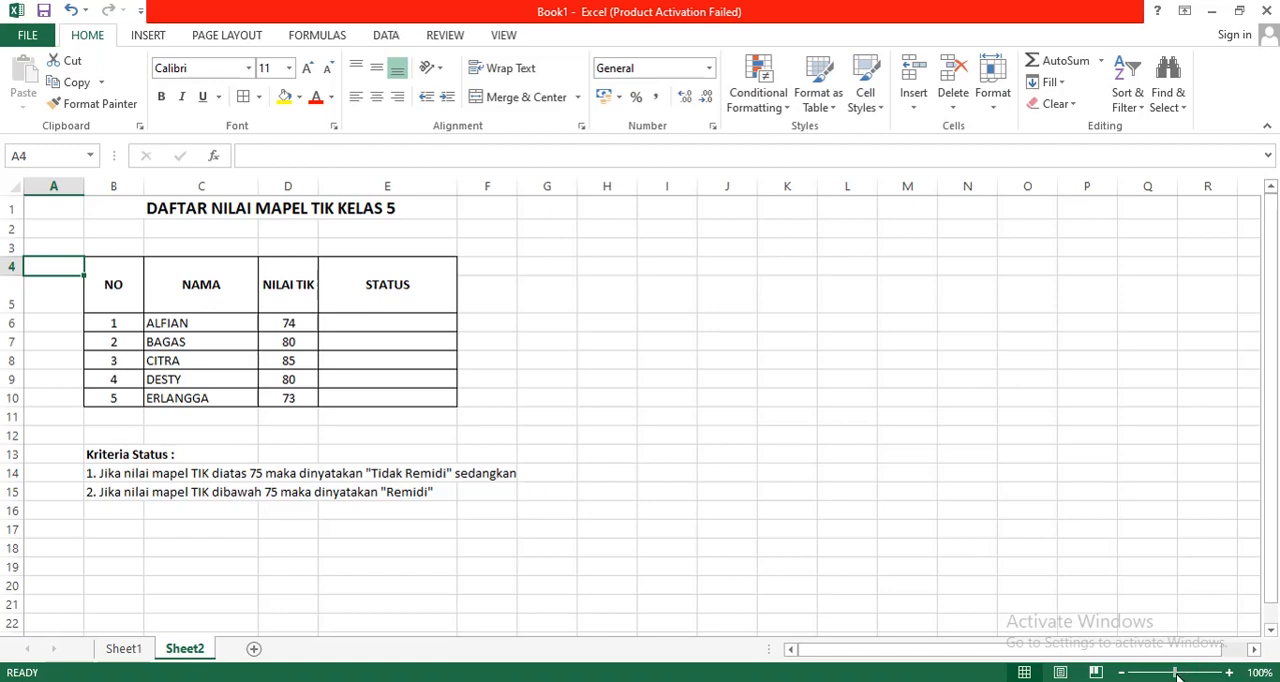
{"action": "left_click_drag", "start_coordinate": [1178, 676], "coordinate": [1188, 676]}
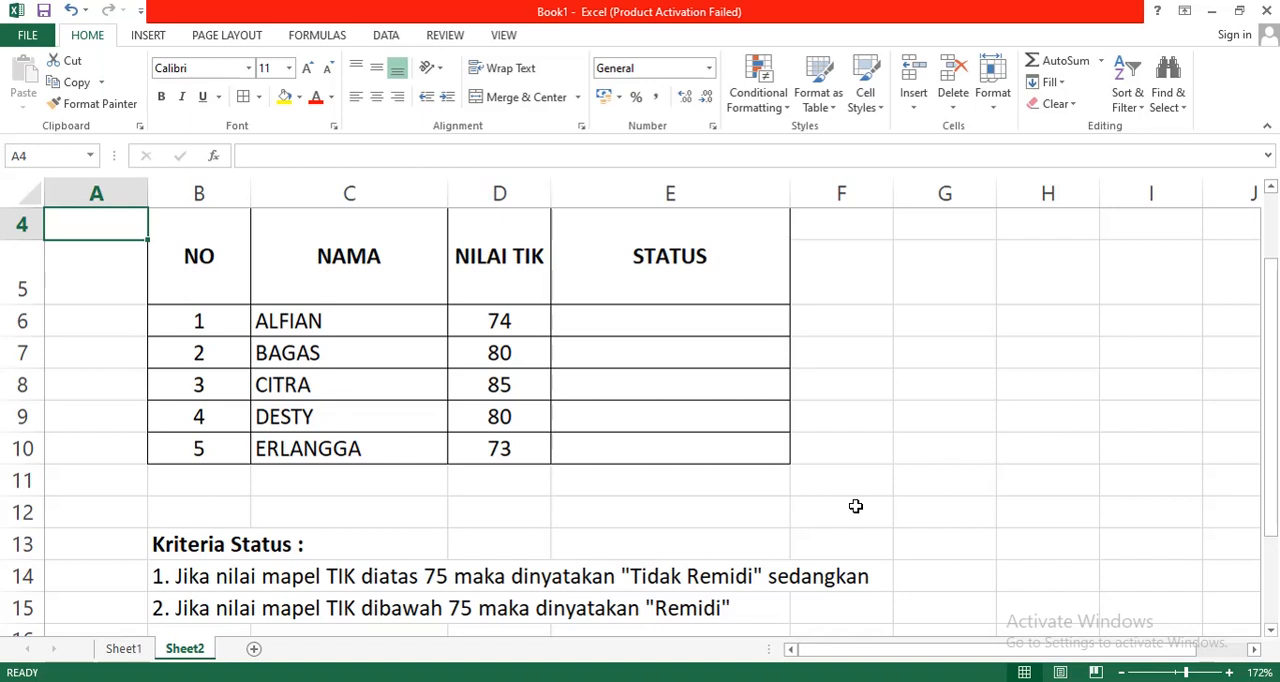
{"action": "left_click", "coordinate": [642, 358]}
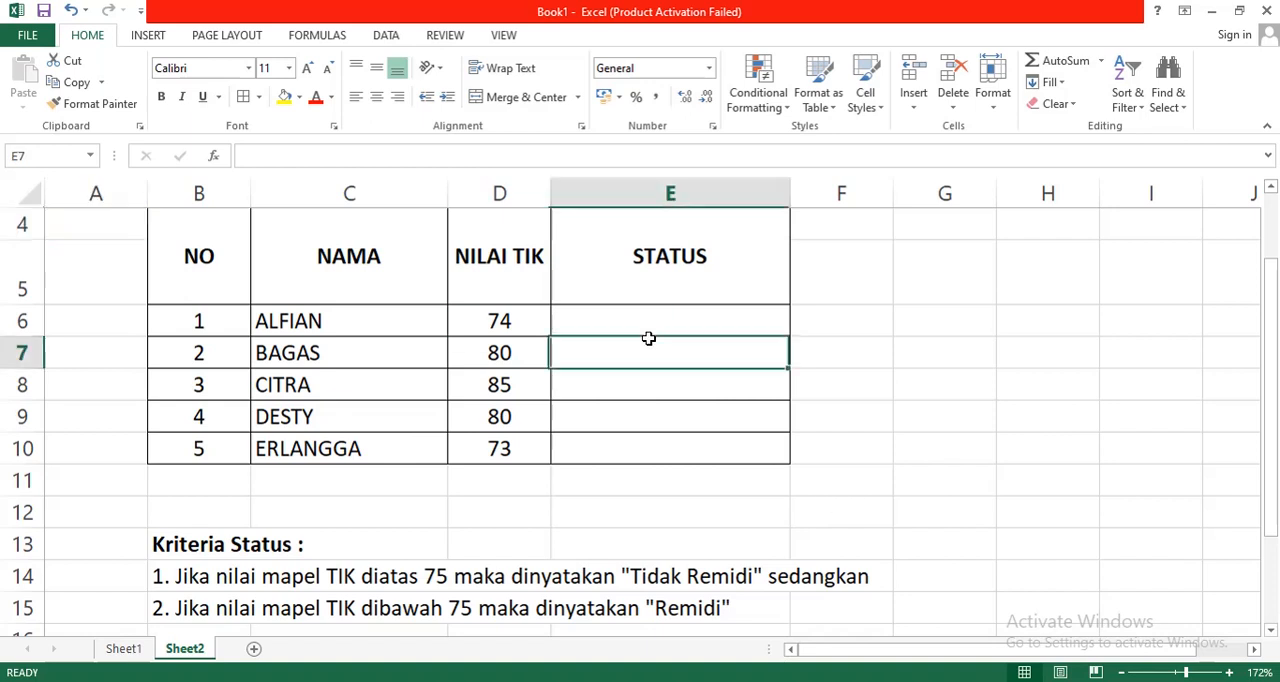
{"action": "left_click", "coordinate": [664, 331]}
{"action": "mouse_move", "coordinate": [1272, 408]}
{"action": "left_mouse_down"}
{"action": "mouse_move", "coordinate": [1260, 360]}
{"action": "mouse_move", "coordinate": [1258, 405]}
{"action": "left_mouse_up"}
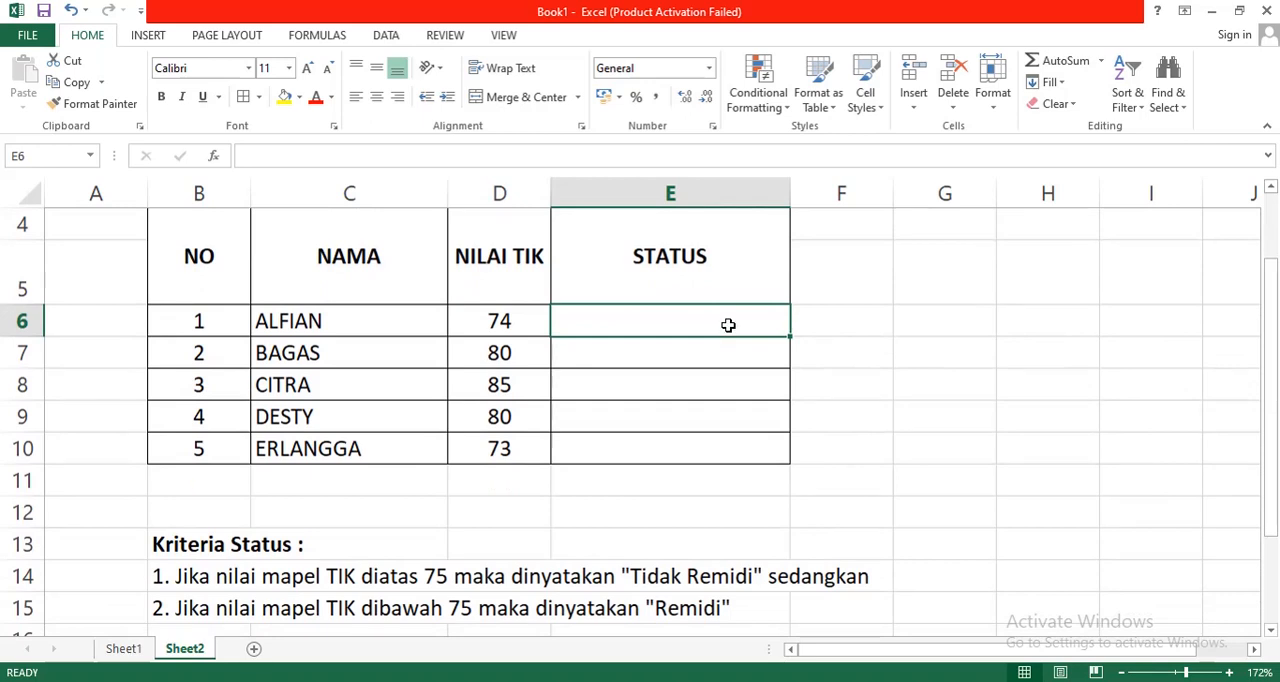
{"action": "left_click", "coordinate": [910, 414]}
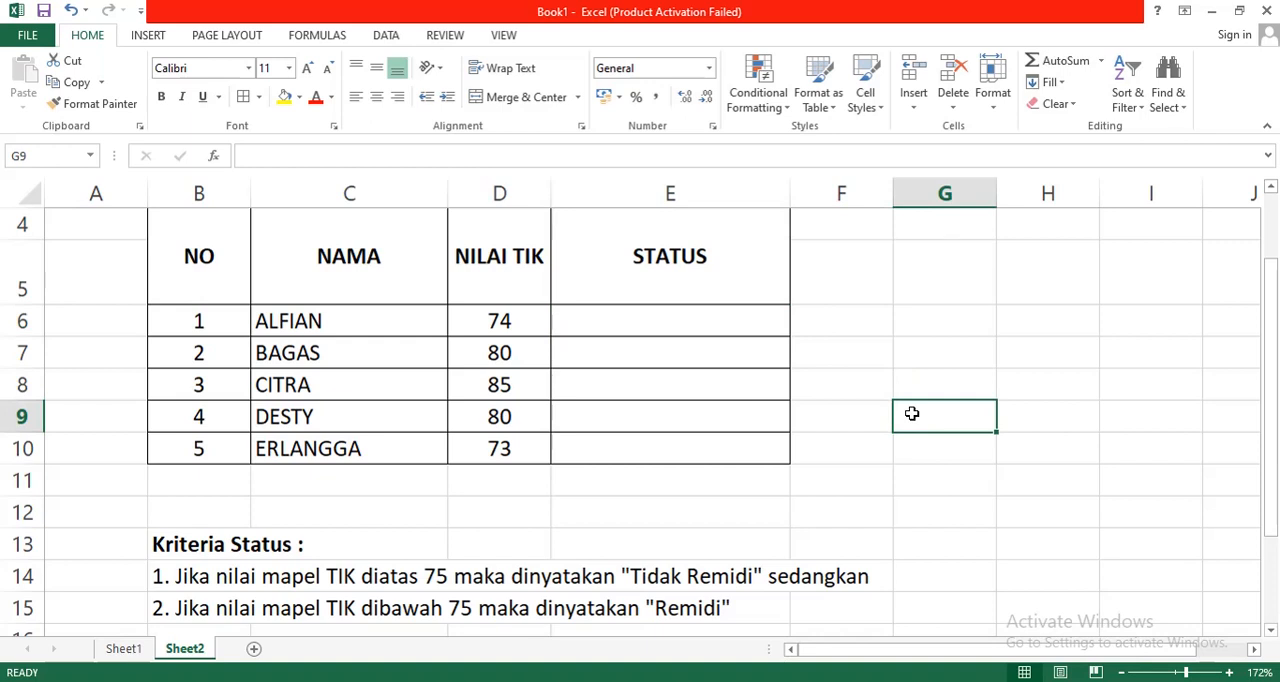
{"action": "left_click", "coordinate": [736, 313]}
{"action": "left_click", "coordinate": [836, 339]}
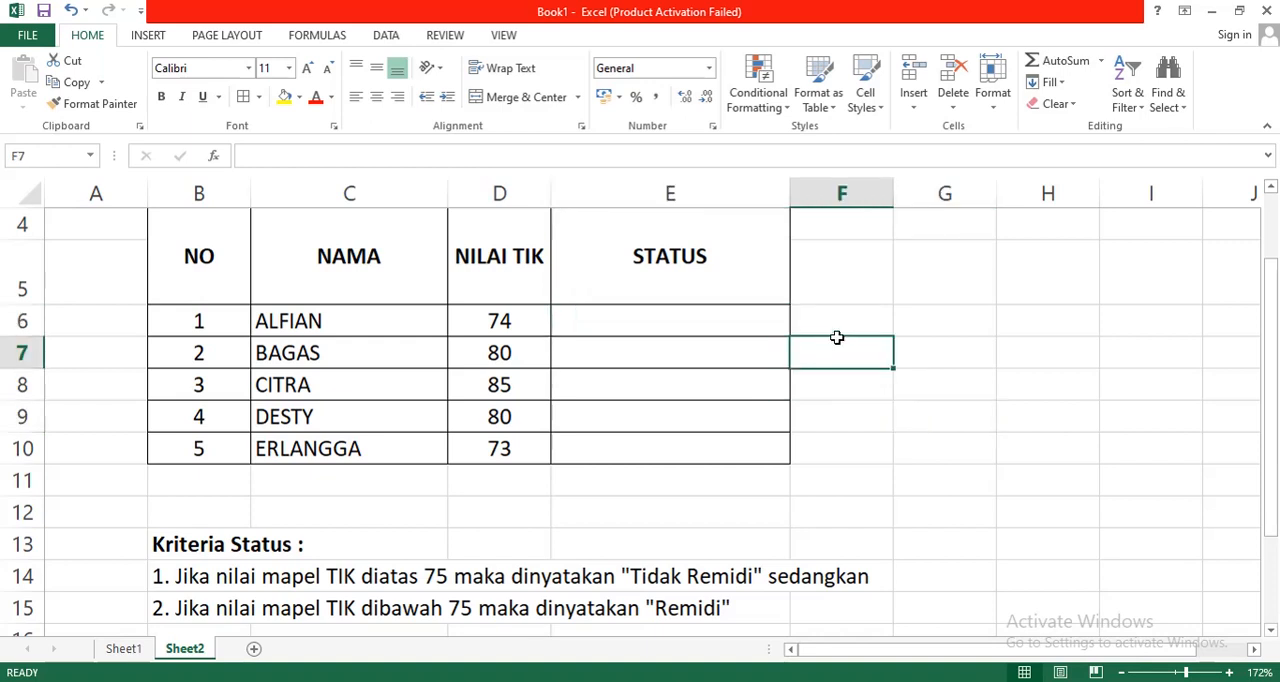
{"action": "left_click", "coordinate": [836, 324]}
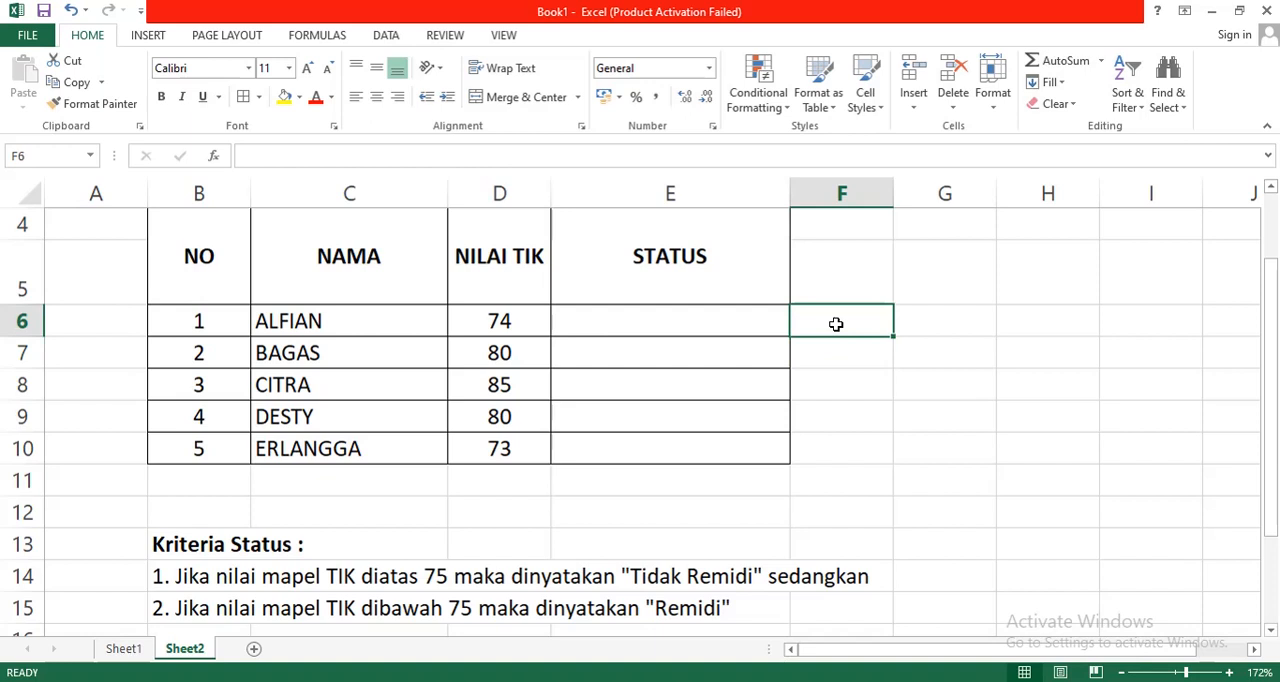
{"action": "left_click", "coordinate": [718, 325]}
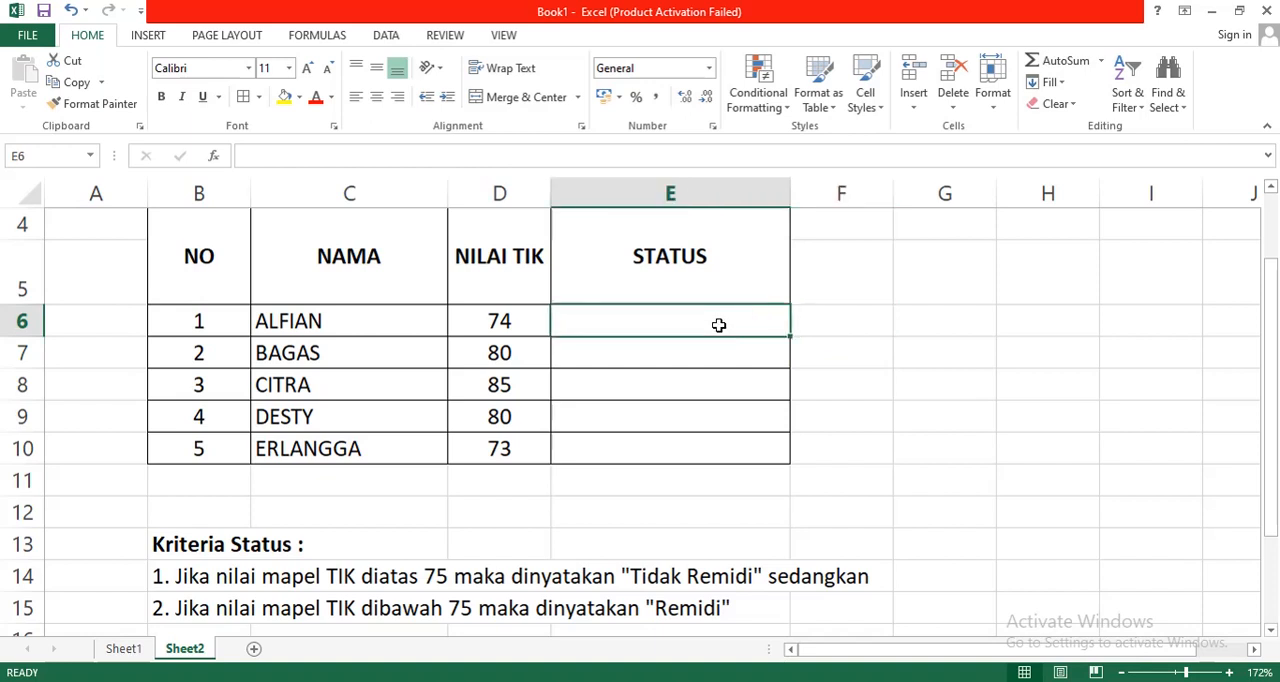
{"action": "left_click", "coordinate": [292, 157]}
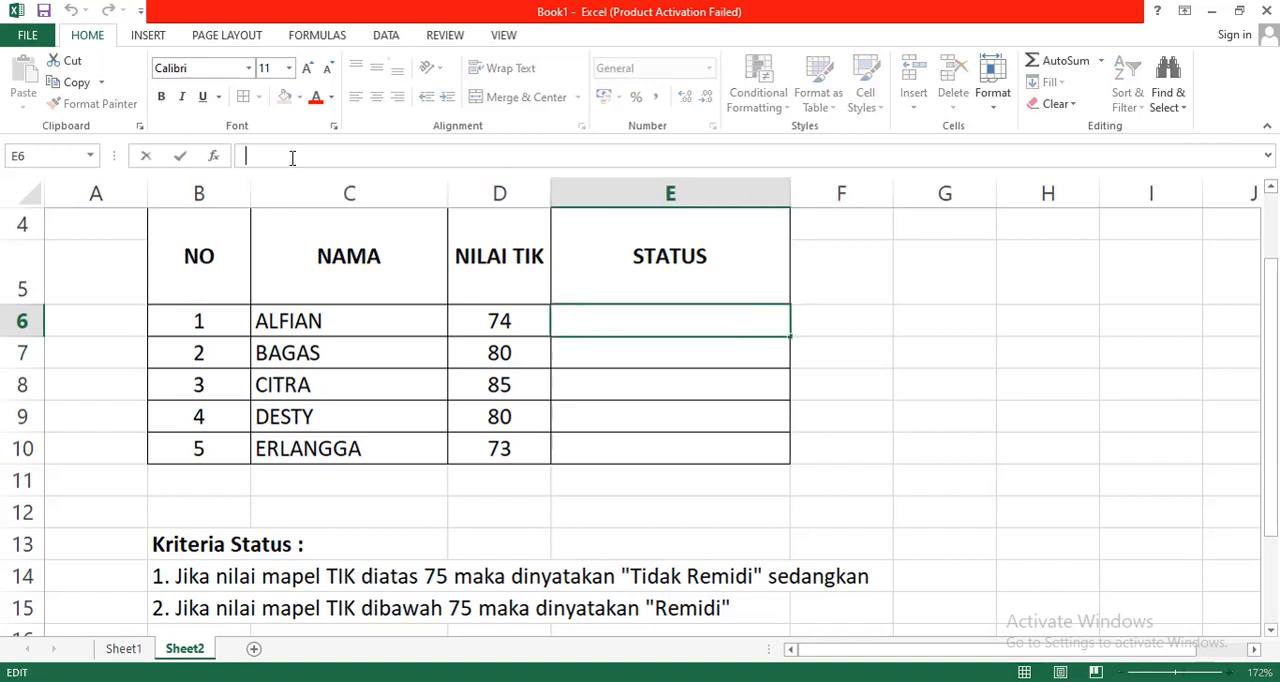
{"action": "left_click", "coordinate": [668, 372]}
{"action": "left_click", "coordinate": [677, 317]}
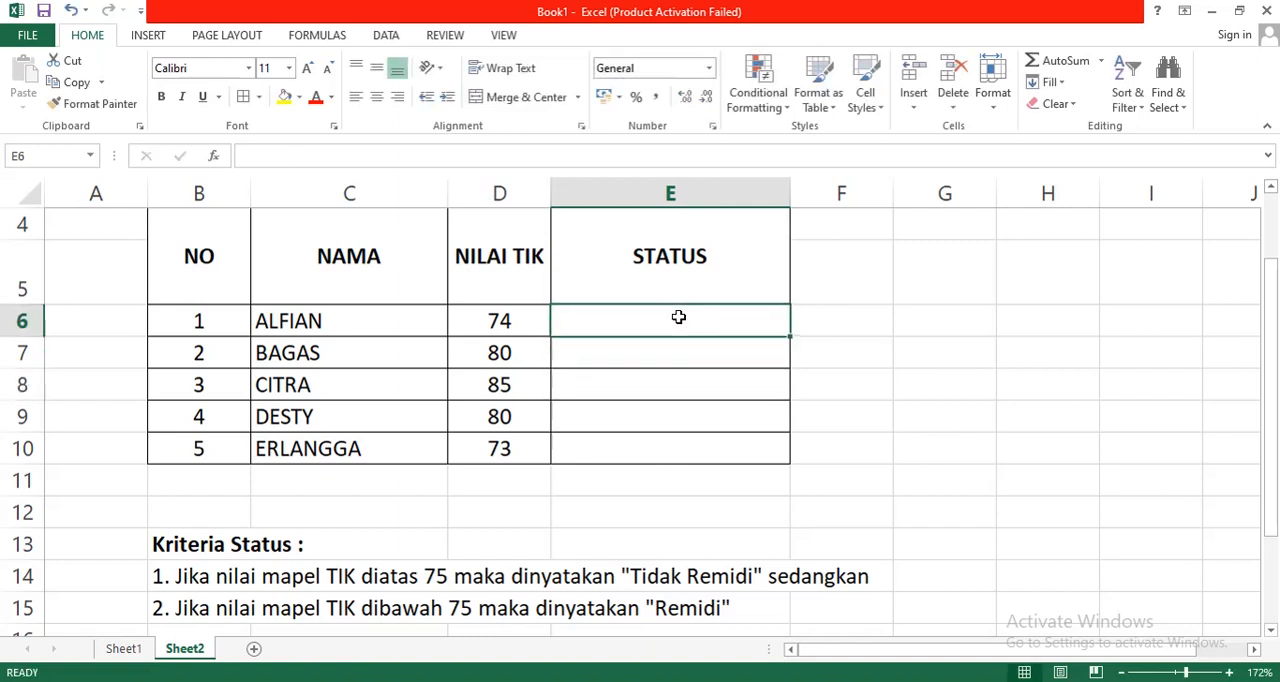
{"action": "left_click", "coordinate": [842, 352]}
{"action": "left_click", "coordinate": [726, 317]}
{"action": "left_click", "coordinate": [313, 158]}
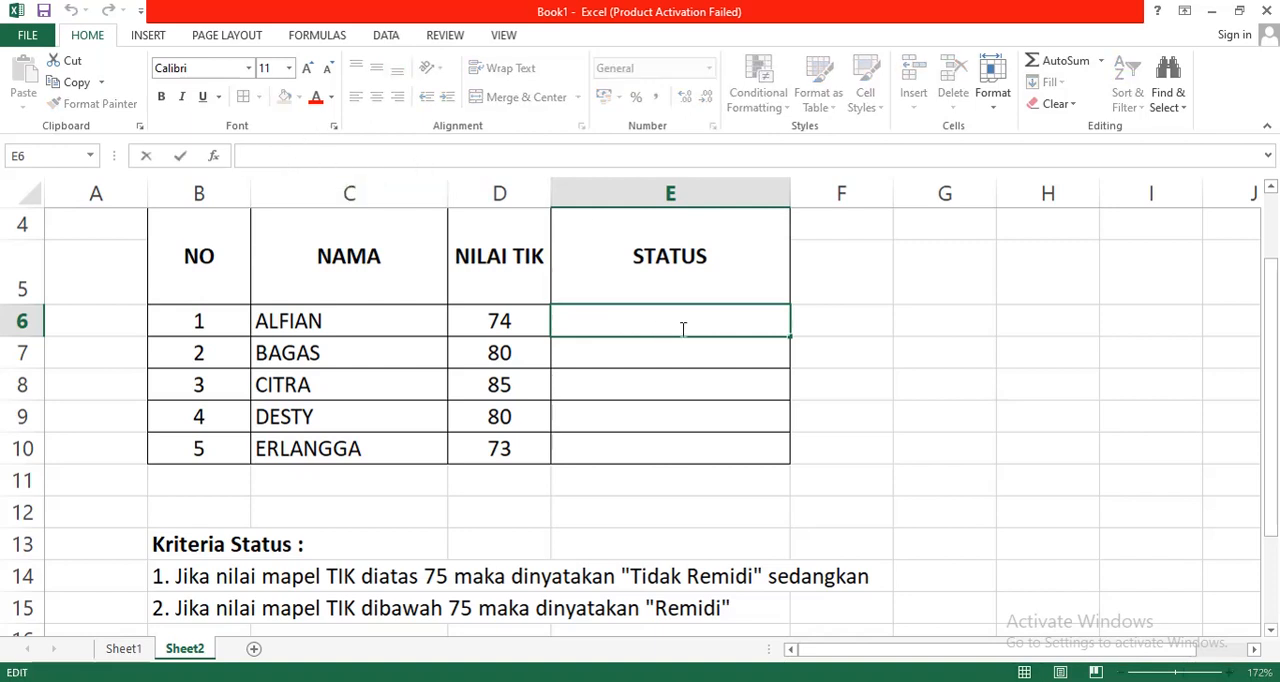
{"action": "left_click", "coordinate": [726, 382]}
{"action": "left_click", "coordinate": [714, 322]}
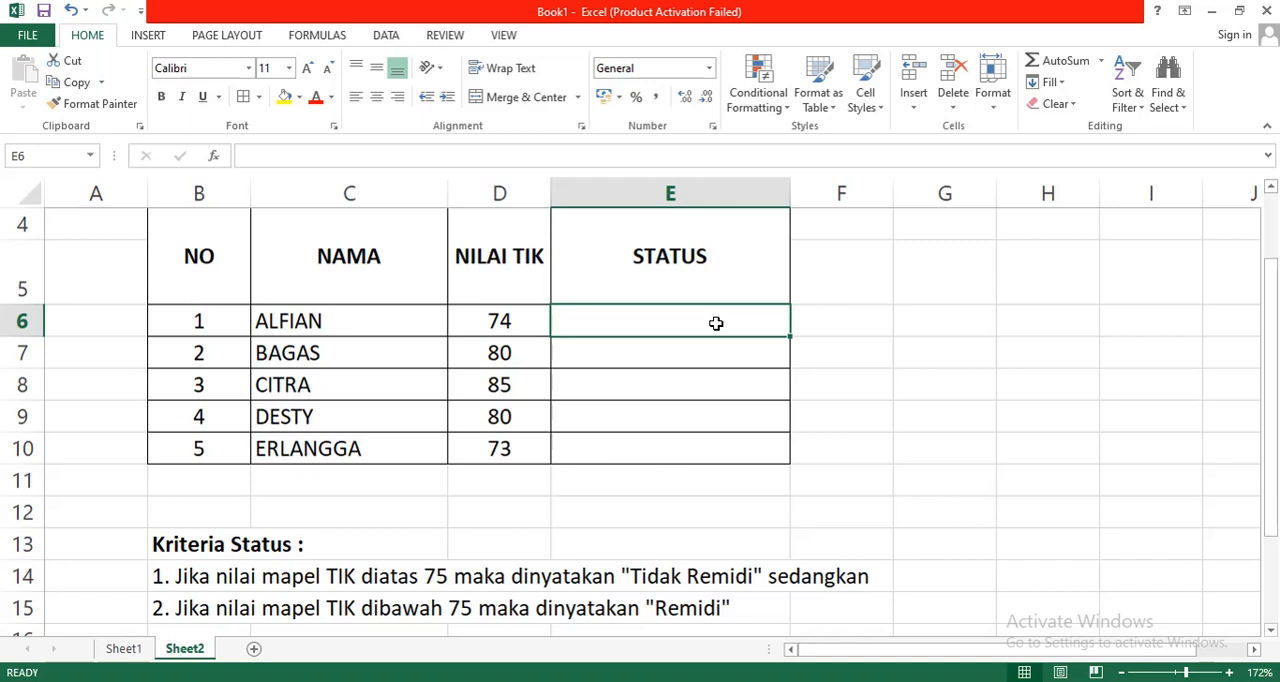
{"action": "key", "text": "Down"}
{"action": "key", "text": "Down"}
{"action": "key", "text": "Down"}
{"action": "key", "text": "Down"}
{"action": "key", "text": "Down"}
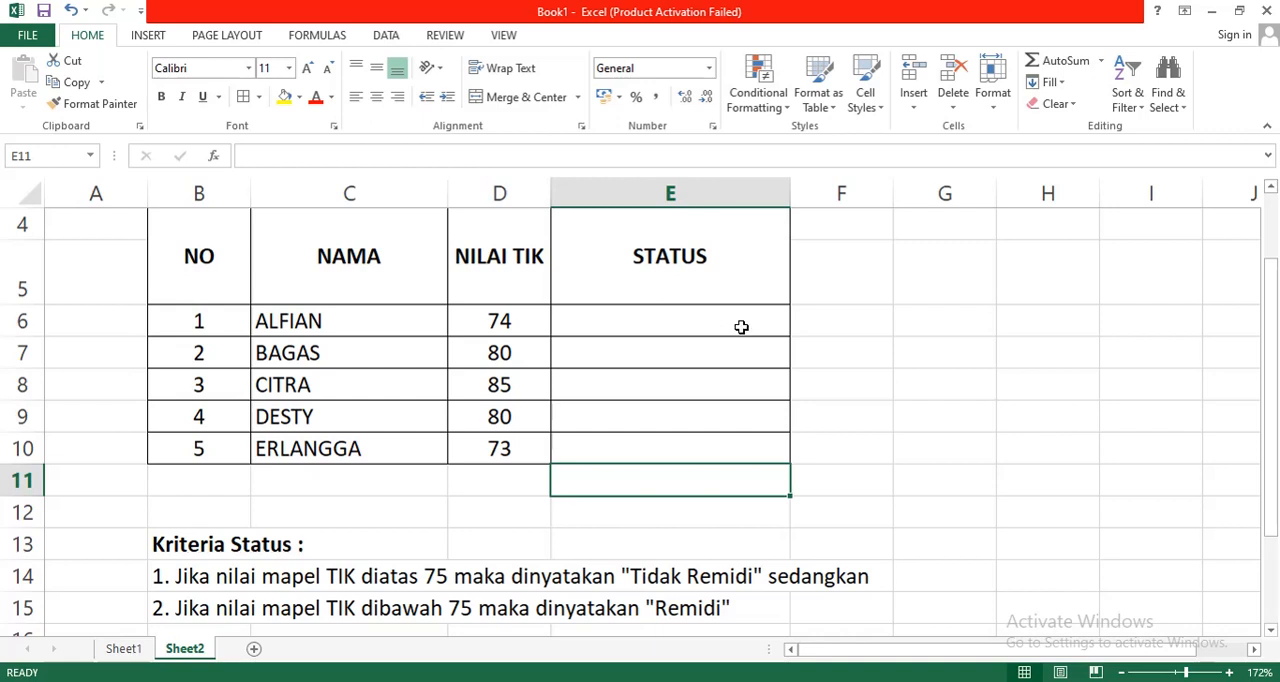
{"action": "left_click", "coordinate": [893, 456]}
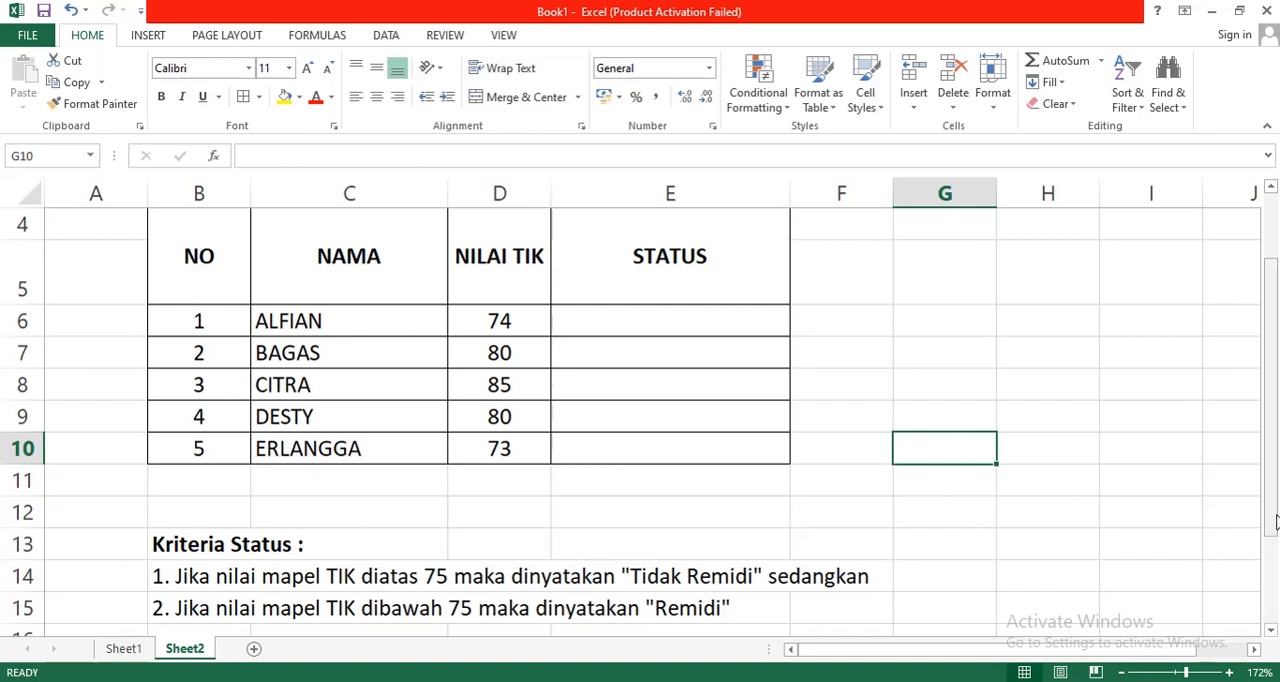
{"action": "mouse_move", "coordinate": [1274, 530]}
{"action": "left_mouse_down"}
{"action": "mouse_move", "coordinate": [1275, 505]}
{"action": "mouse_move", "coordinate": [1270, 523]}
{"action": "left_mouse_up"}
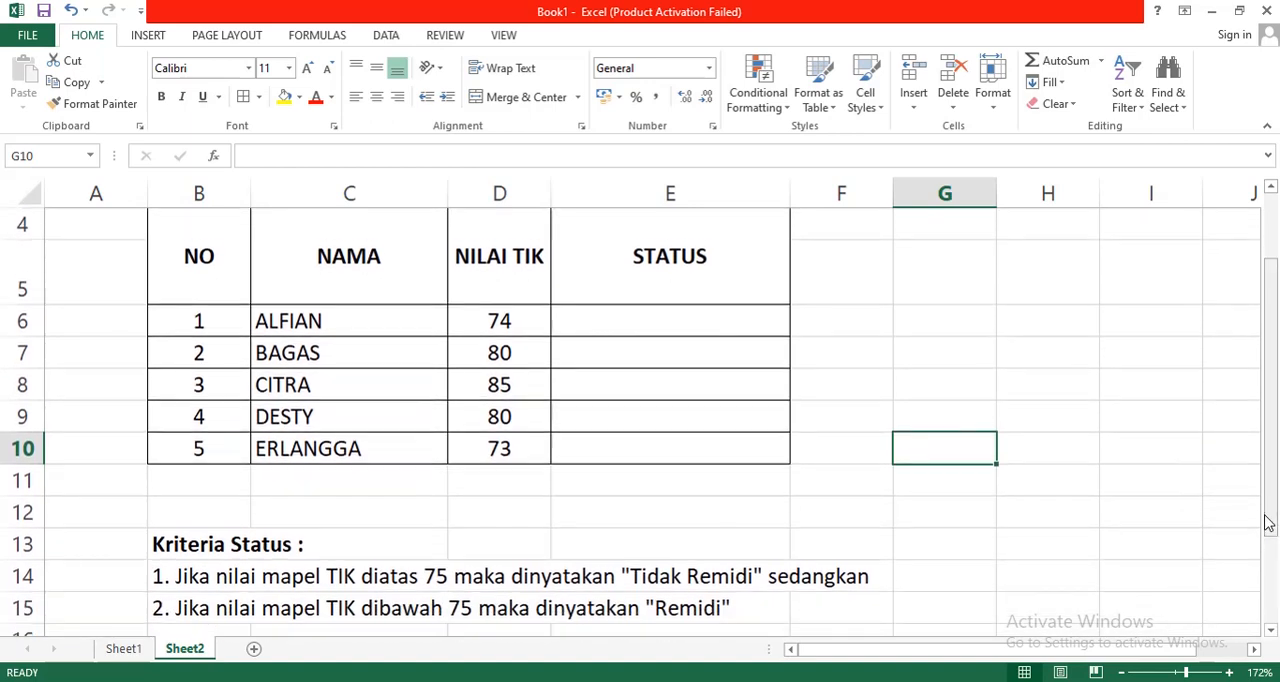